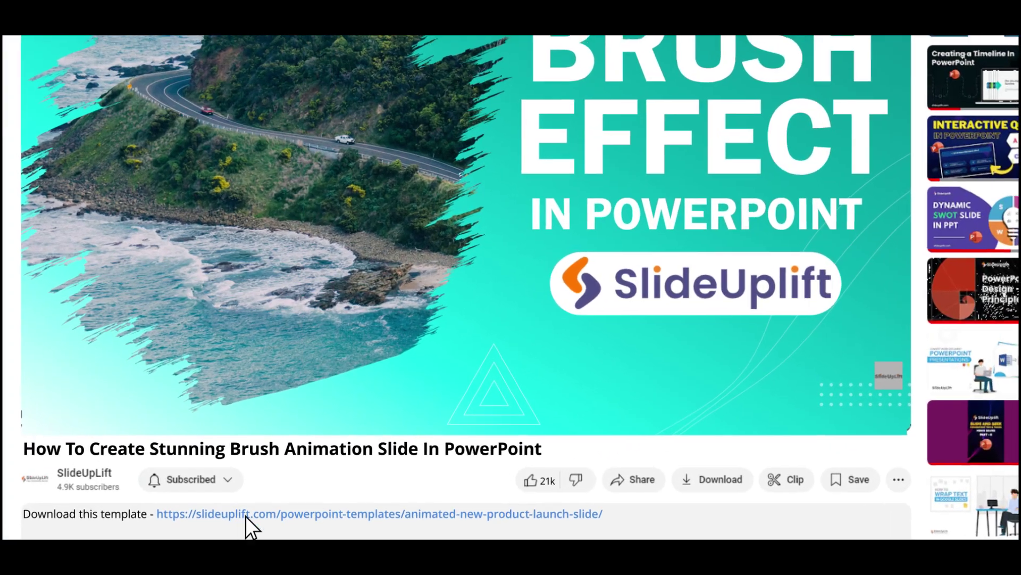
left_click(239, 496)
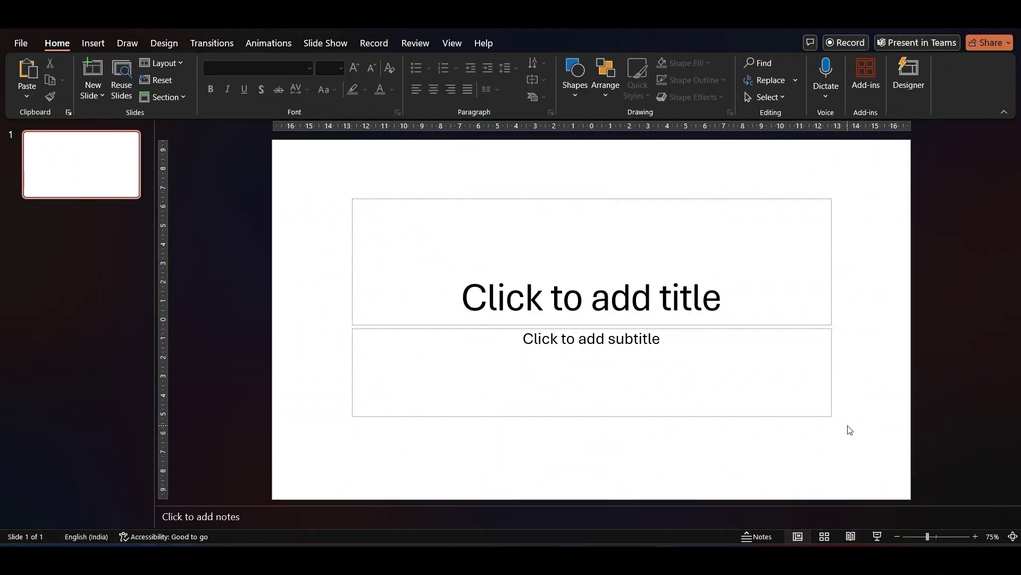
Delete the title and subtitle placeholders from the slide
left_click_drag(418, 237, 860, 445)
key("Delete")
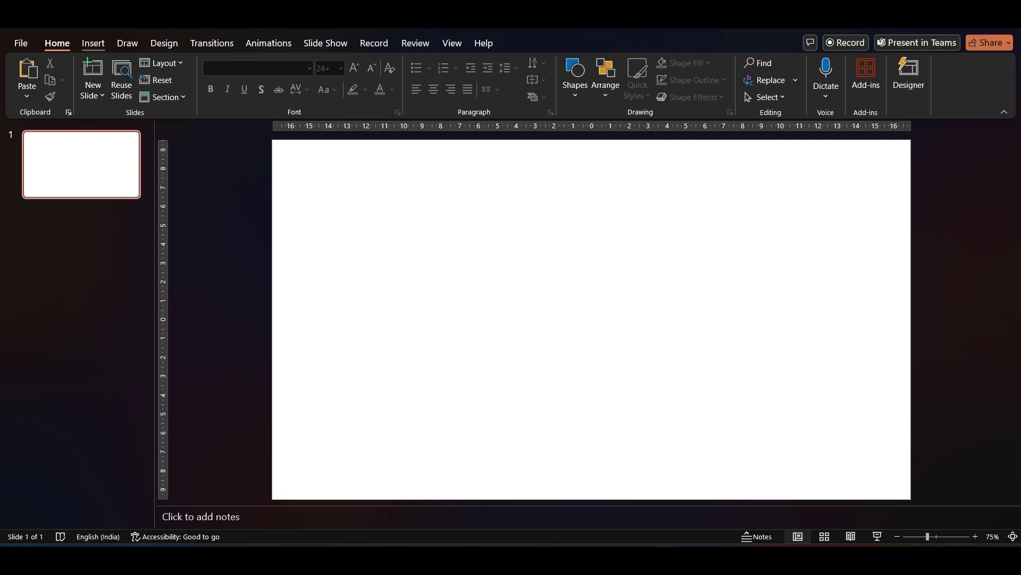
Insert the Stroke picture from the Brush Animation folder on this device
left_click(92, 46)
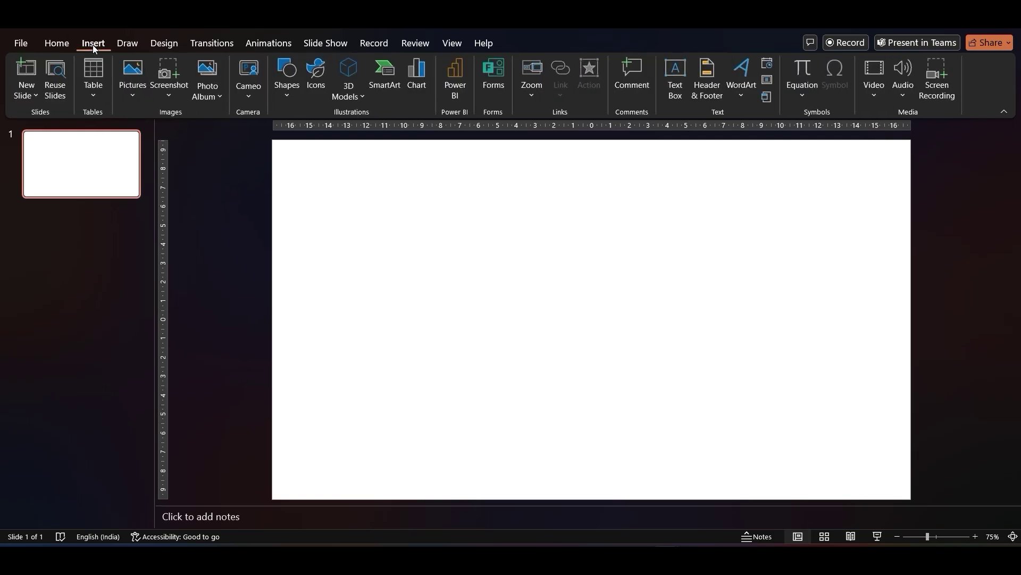
left_click(128, 75)
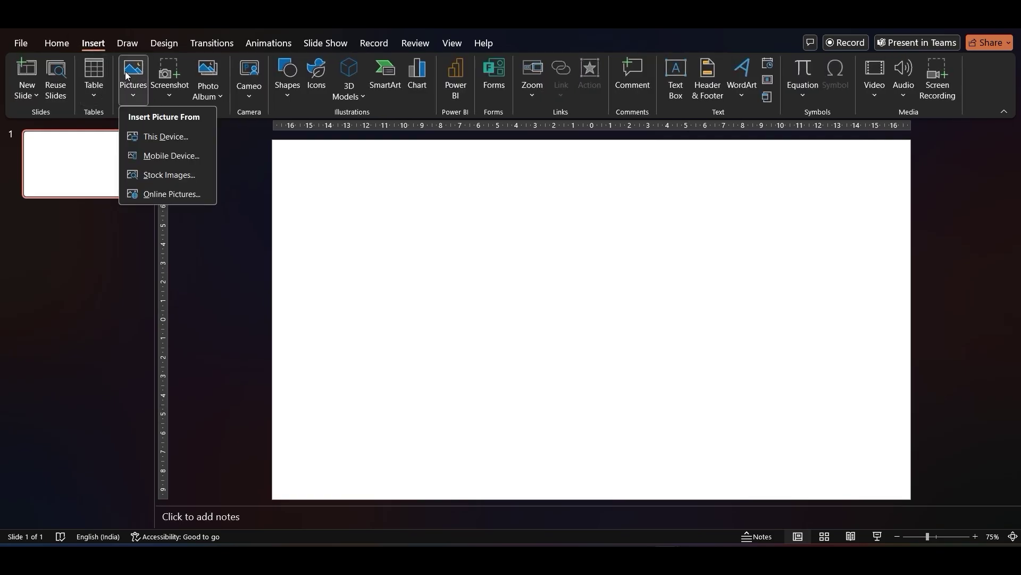
left_click(165, 138)
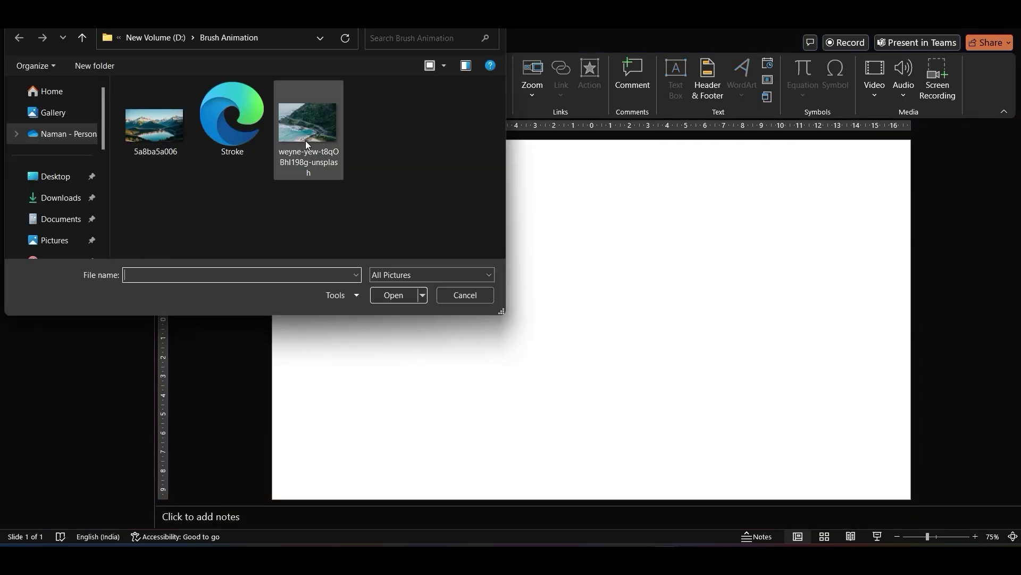
left_click(306, 133)
left_click(222, 120)
left_click(386, 294)
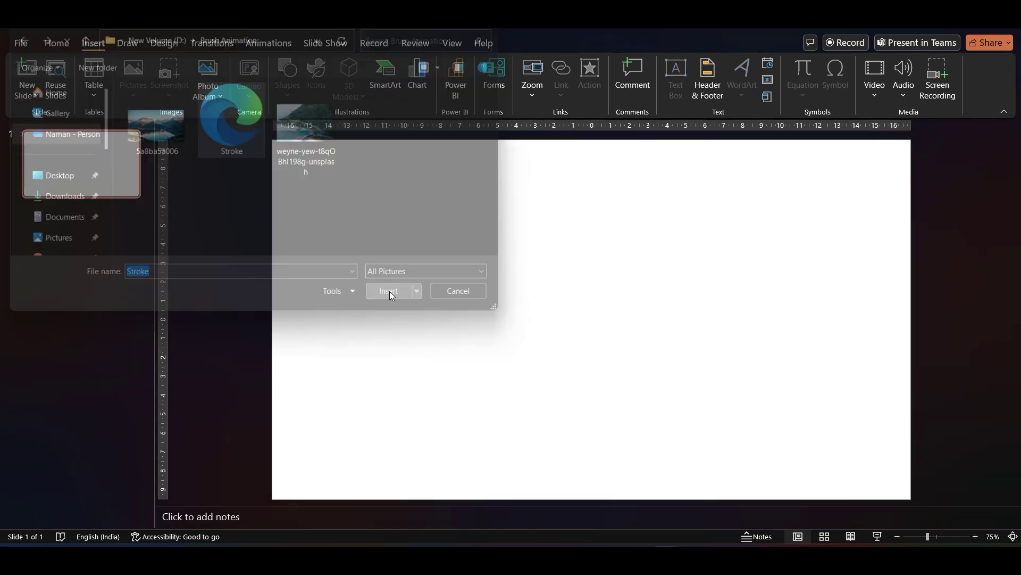
Ungroup the inserted brush stroke and move the main stroke clear of its loose fragments
left_click_drag(605, 290, 503, 246)
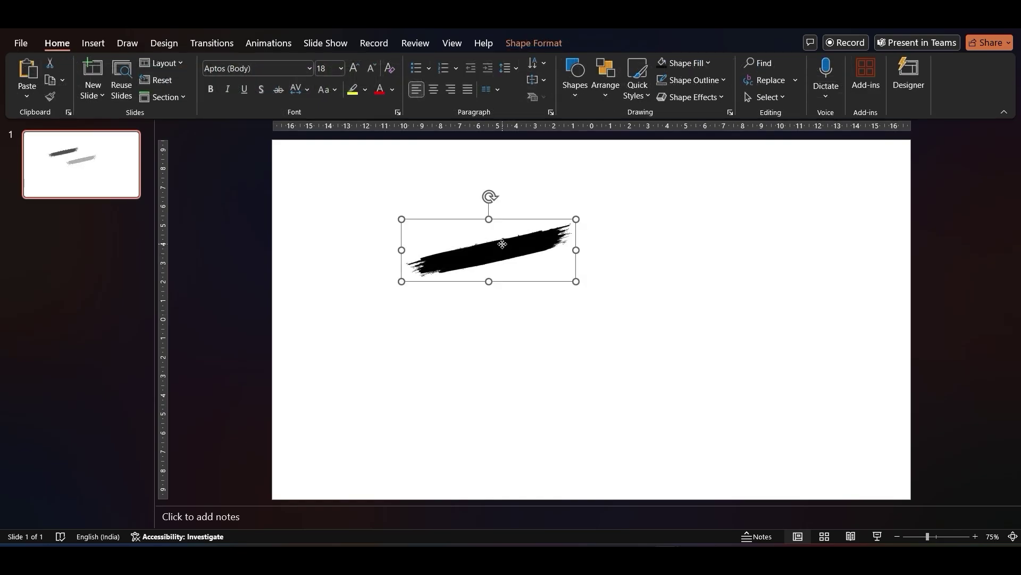
right_click(502, 245)
mouse_move(564, 352)
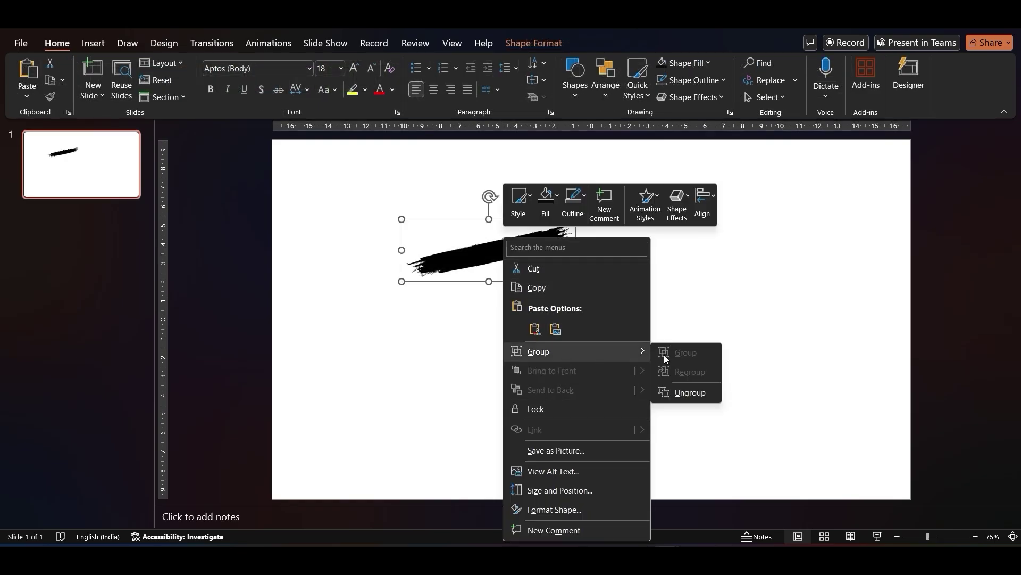
left_click(690, 392)
left_click(527, 323)
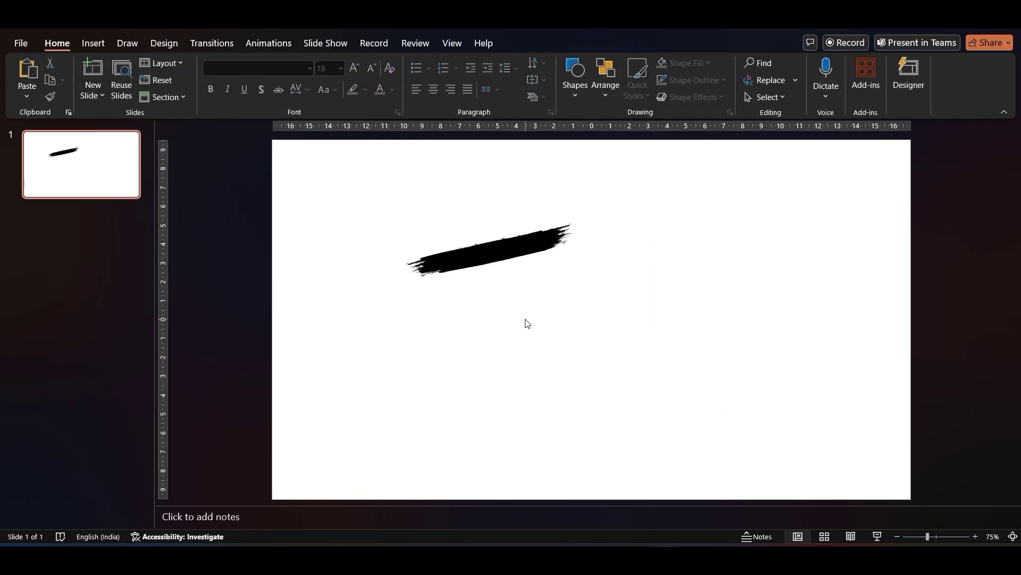
left_click_drag(474, 263, 524, 342)
mouse_move(366, 212)
left_mouse_down()
mouse_move(486, 269)
mouse_move(609, 291)
mouse_move(617, 303)
left_mouse_up()
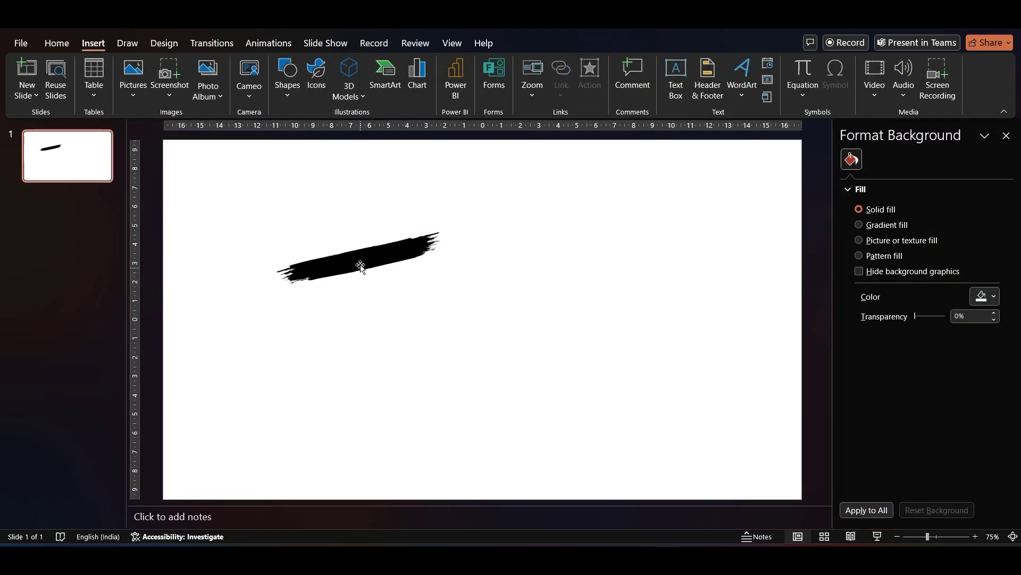
Paste a copy of the brush stroke, overlap it just below the original and enlarge it
left_click(361, 265)
key("ctrl+v")
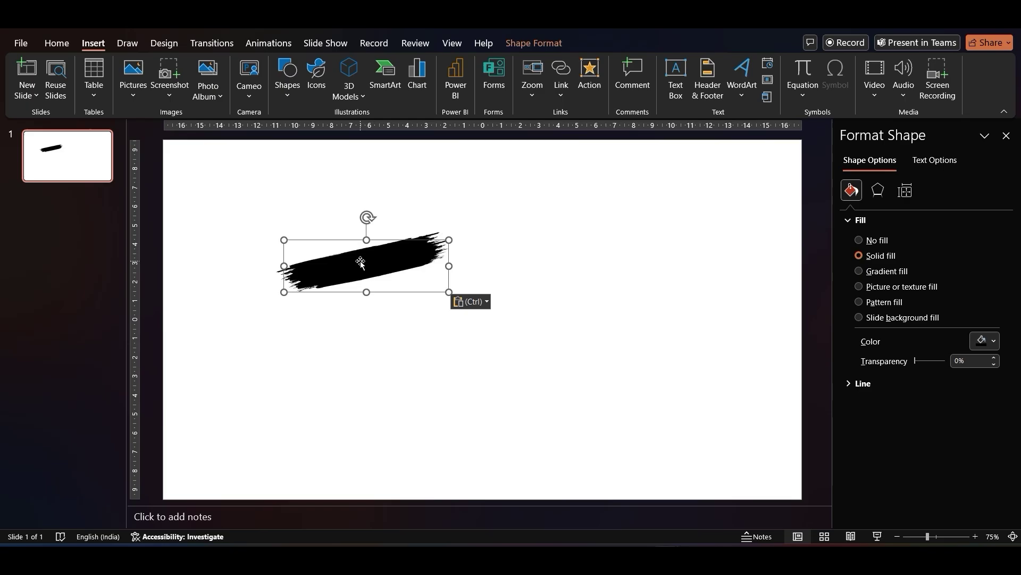
mouse_move(361, 263)
left_mouse_down()
mouse_move(353, 280)
mouse_move(340, 277)
left_mouse_up()
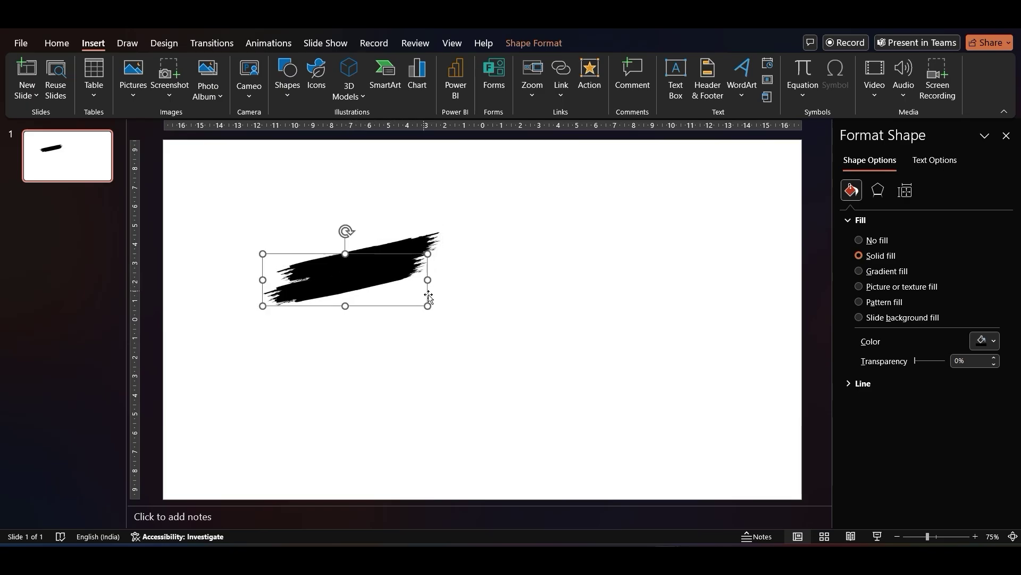
left_click_drag(428, 306, 497, 327)
left_click_drag(404, 297, 395, 283)
Paste two more stroke copies, adjust their sizes and overlap them further down to extend the brush patch
key("ctrl+v")
left_click_drag(401, 289, 401, 322)
left_click_drag(494, 356, 538, 370)
mouse_move(444, 320)
left_mouse_down()
mouse_move(424, 296)
mouse_move(394, 327)
left_mouse_up()
key("ctrl+v")
left_click_drag(532, 372, 512, 366)
left_click_drag(440, 334, 445, 340)
Paste a copy of one of the smaller strokes and place it along the lower edge of the brush patch
left_click(339, 281)
key("ctrl+v")
left_click_drag(342, 302, 369, 360)
Add another stroke copy along the upper edge of the brush patch and shrink it slightly
left_click(362, 262)
key("ctrl+v")
mouse_move(363, 267)
left_mouse_down()
mouse_move(419, 382)
mouse_move(354, 247)
left_mouse_up()
left_click(366, 267)
key("ctrl+v")
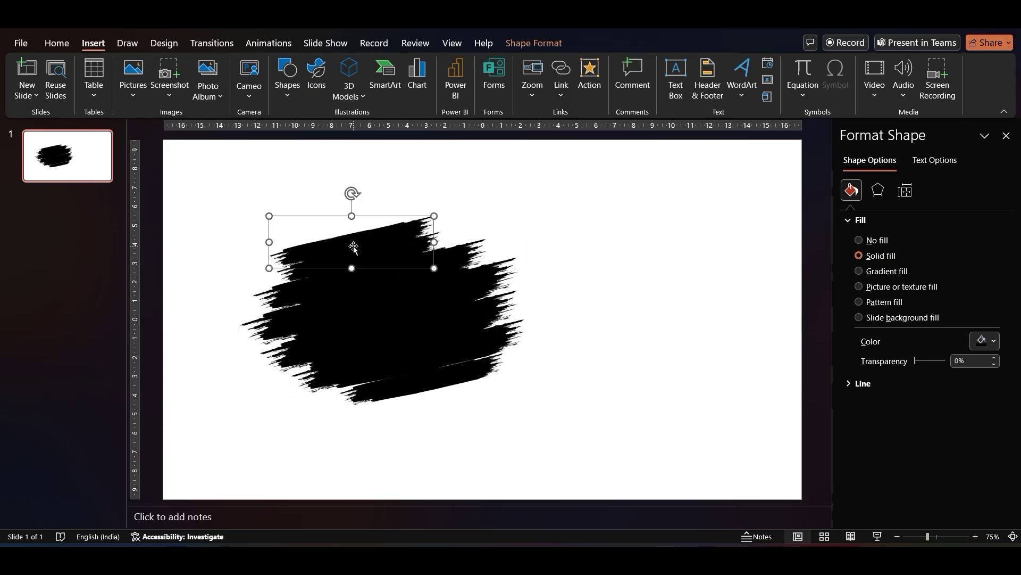
left_click_drag(434, 268, 413, 262)
left_click_drag(345, 237, 352, 240)
Nudge the lowest stroke slightly upward and place a duplicate of the small top stroke at the patch's lower edge
left_click(408, 398)
left_click_drag(408, 393, 407, 390)
left_click(350, 245)
key("ctrl+d")
left_click_drag(352, 244, 427, 387)
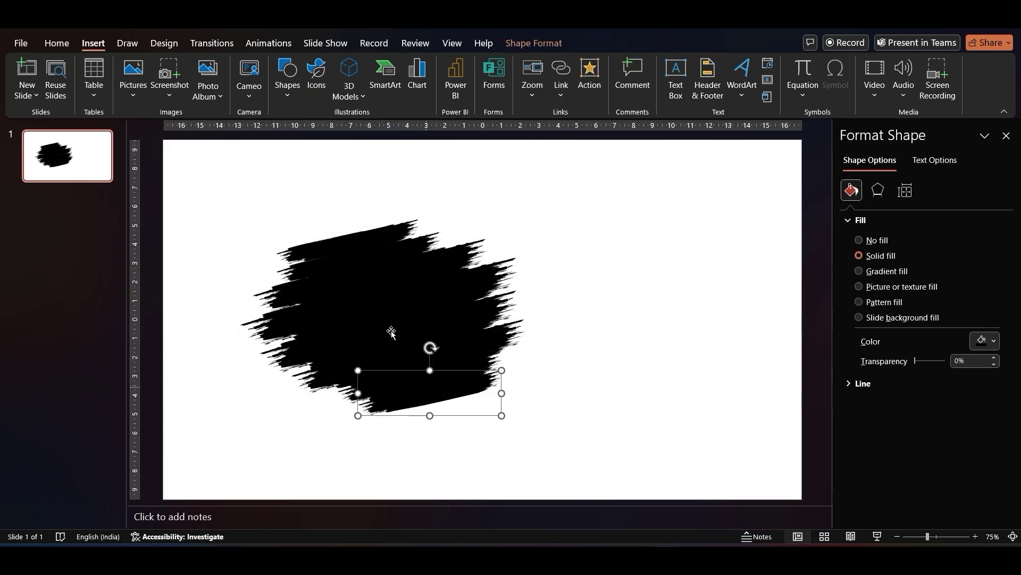
Select all the brush strokes and move the whole patch slightly up and to the left on the slide
left_click_drag(219, 193, 658, 499)
left_click_drag(357, 313, 314, 299)
left_click(647, 278)
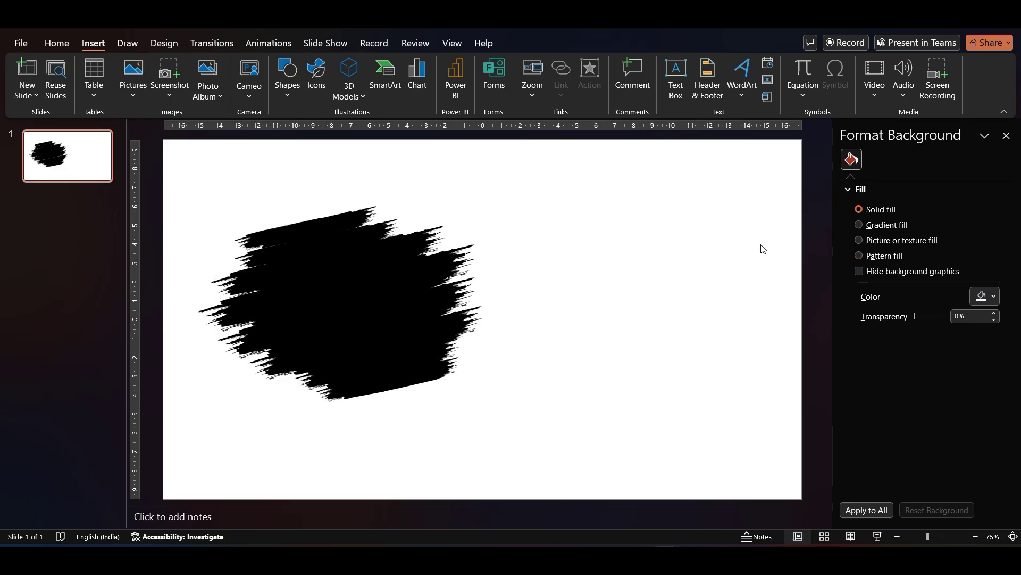
Fill the slide background with the coastal road picture from the Brush Animation folder
left_click(898, 242)
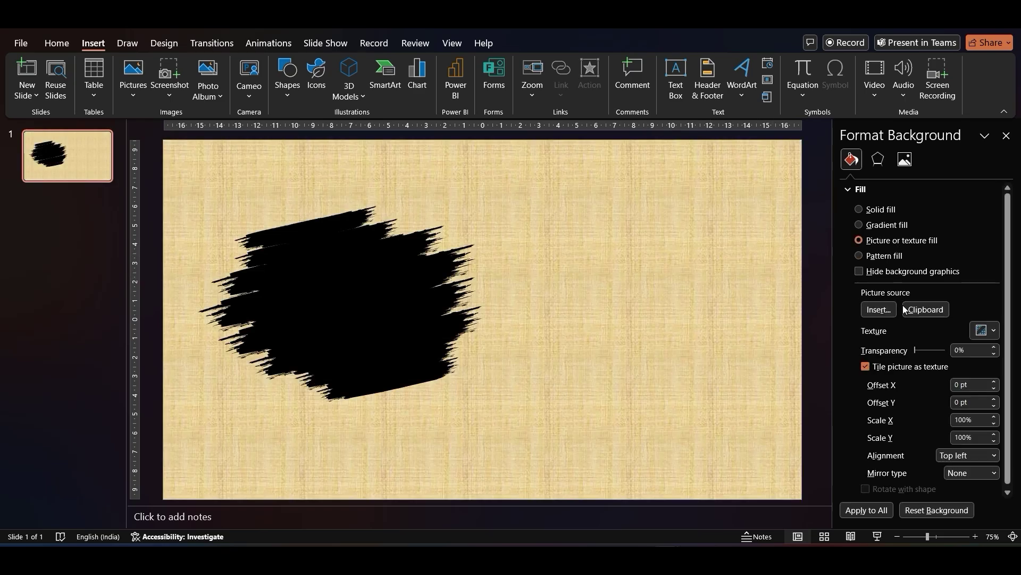
left_click(888, 309)
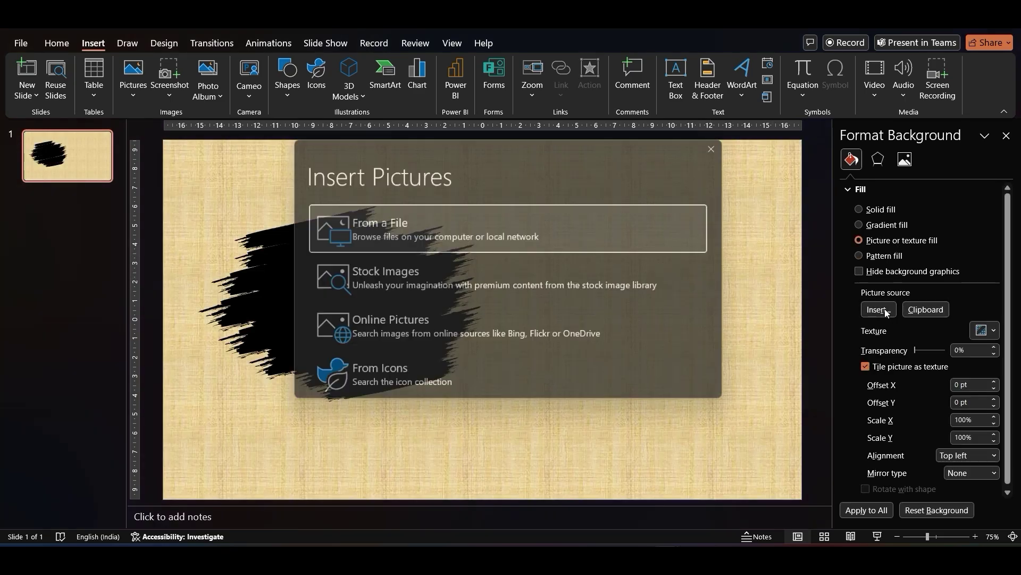
left_click(465, 244)
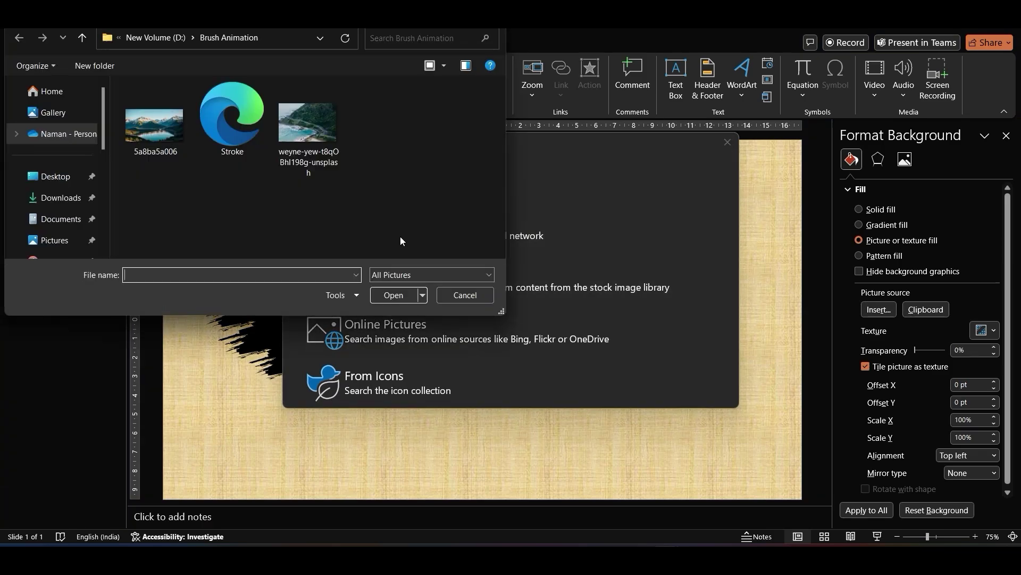
left_click(328, 141)
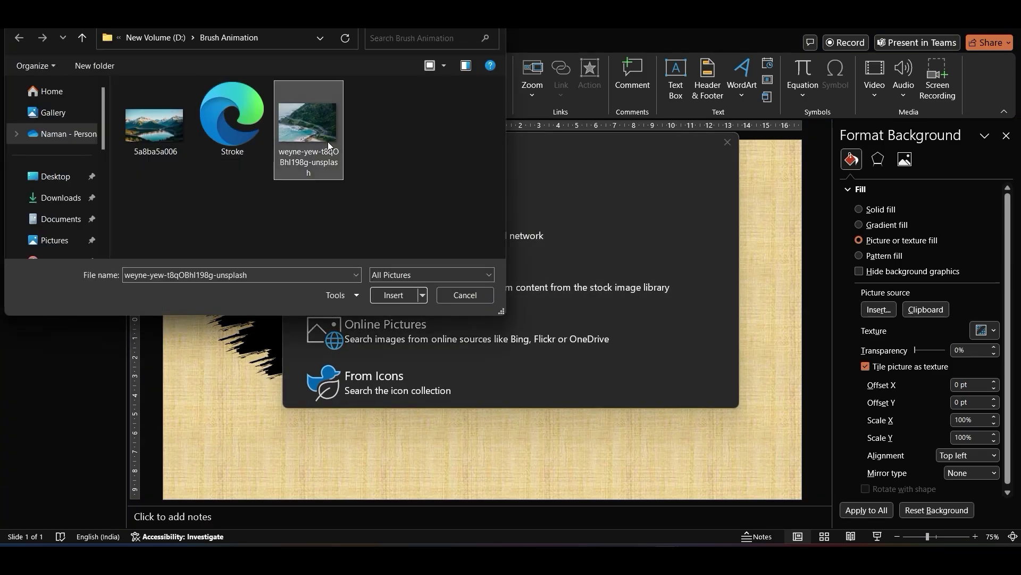
left_click(396, 296)
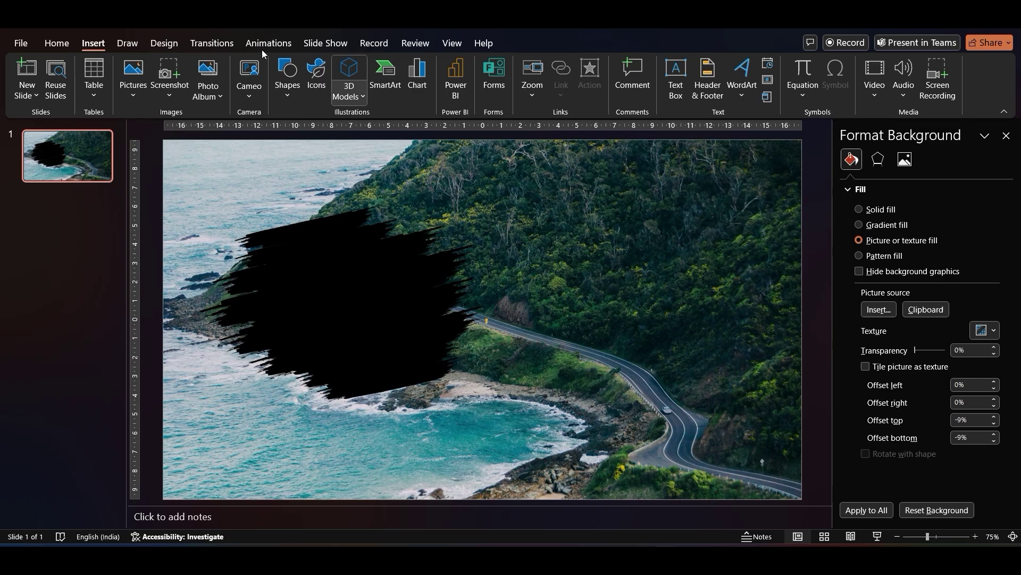
Draw a rectangle covering the whole slide and send it behind the brush strokes
left_click(290, 80)
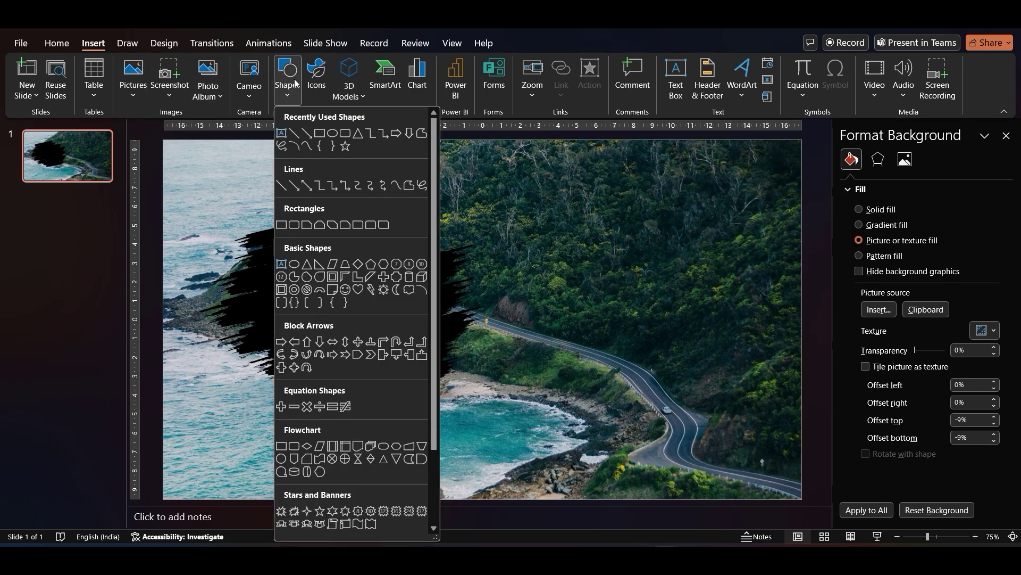
left_click(329, 134)
left_click_drag(163, 140, 802, 500)
right_click(673, 298)
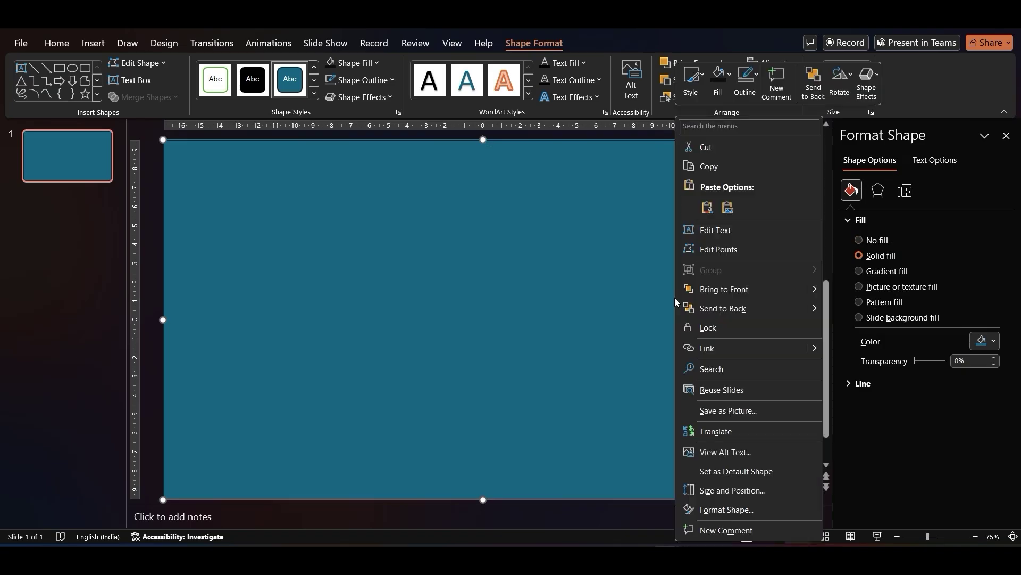
left_click(718, 308)
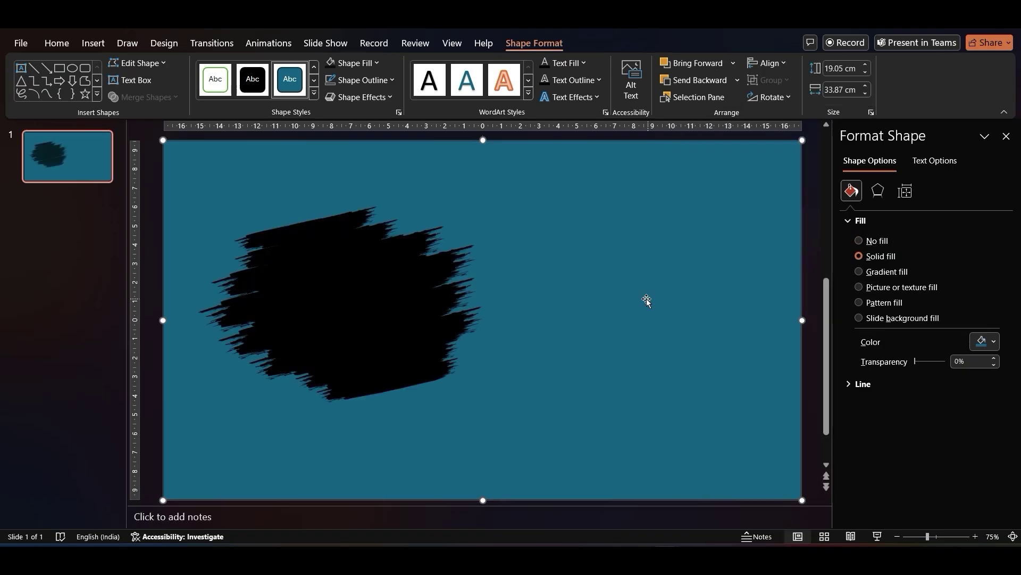
Fill the full-slide rectangle with black and set its transparency to 15%
left_click(329, 66)
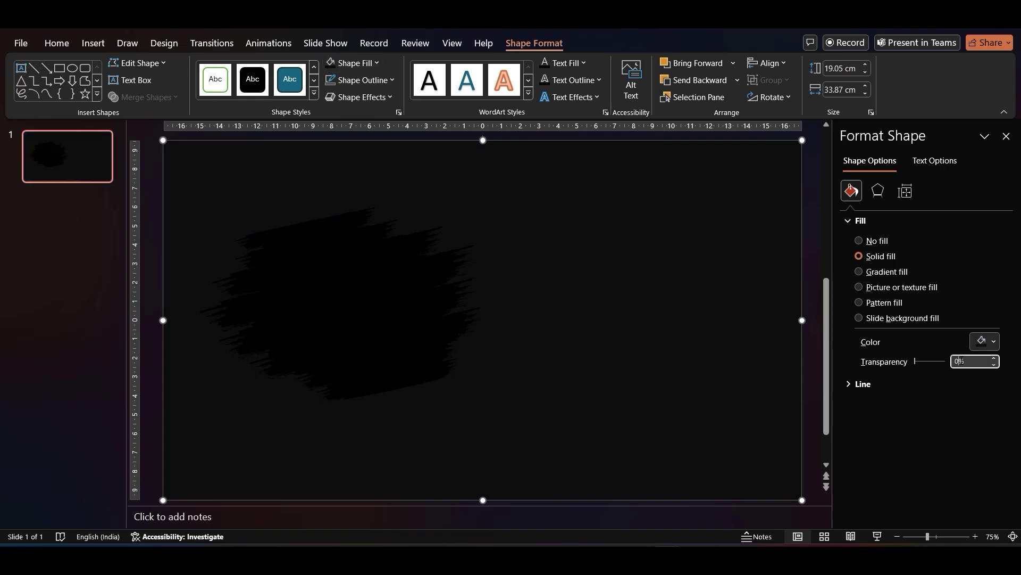
key("BackSpace")
type("15")
key("Return")
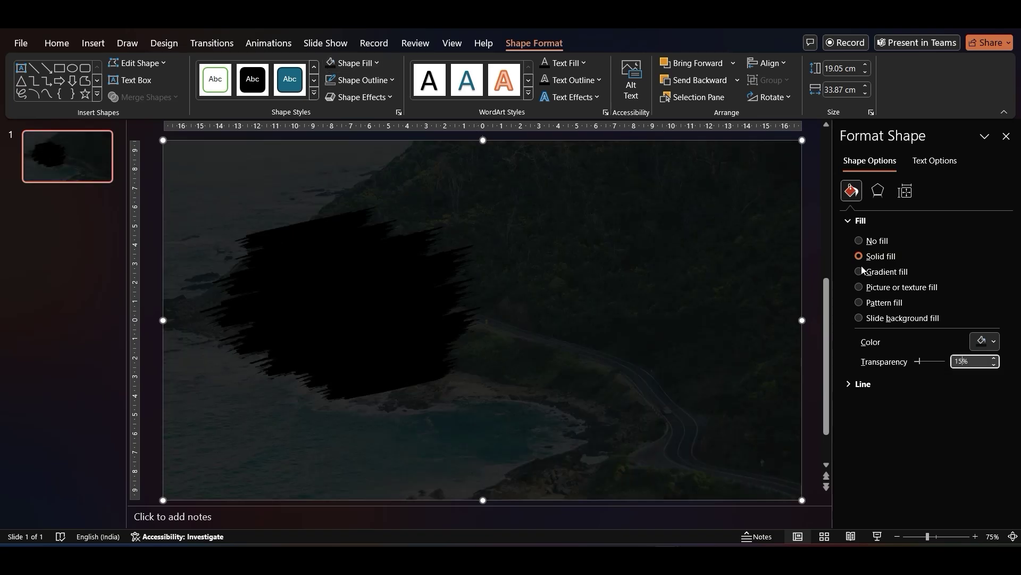
Apply the slide background fill to all the brush strokes
mouse_move(155, 178)
left_mouse_down()
mouse_move(296, 331)
mouse_move(513, 438)
mouse_move(513, 429)
left_mouse_up()
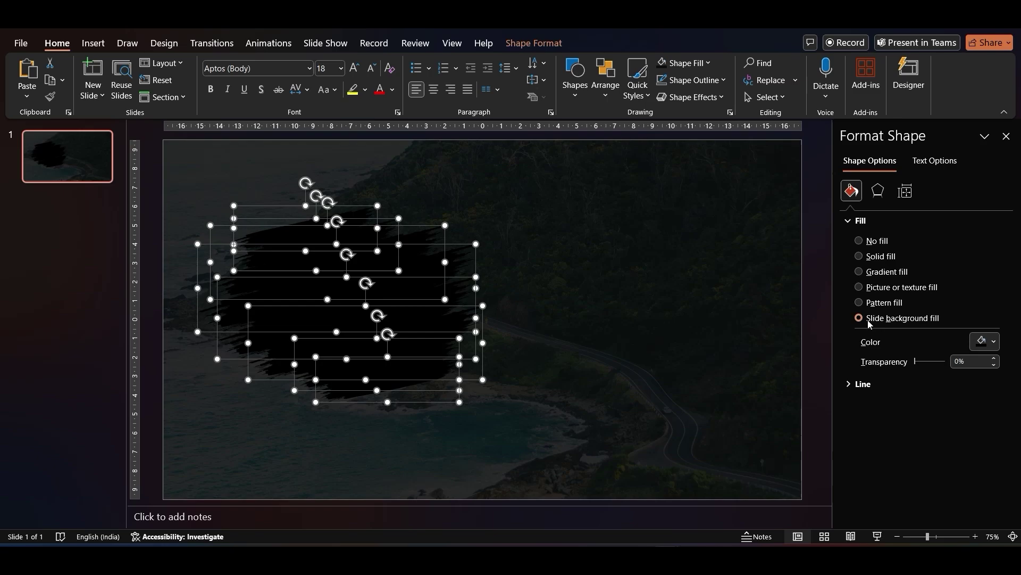
left_click(652, 339)
key("Escape")
Paste the "Daylight Savings Time" text block beside the brush patch and shift all the strokes slightly left
key("ctrl+v")
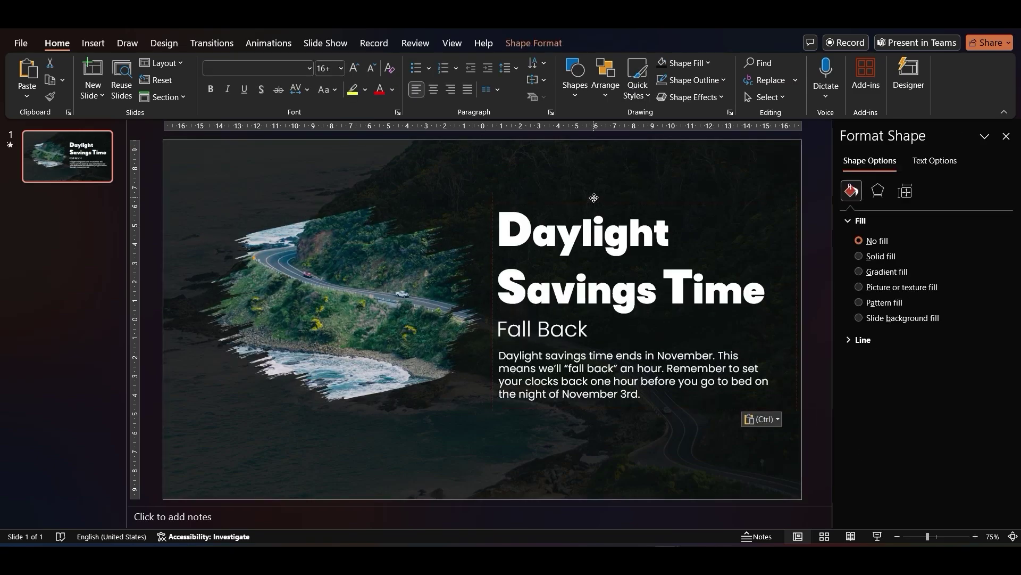
left_click_drag(159, 177, 498, 438)
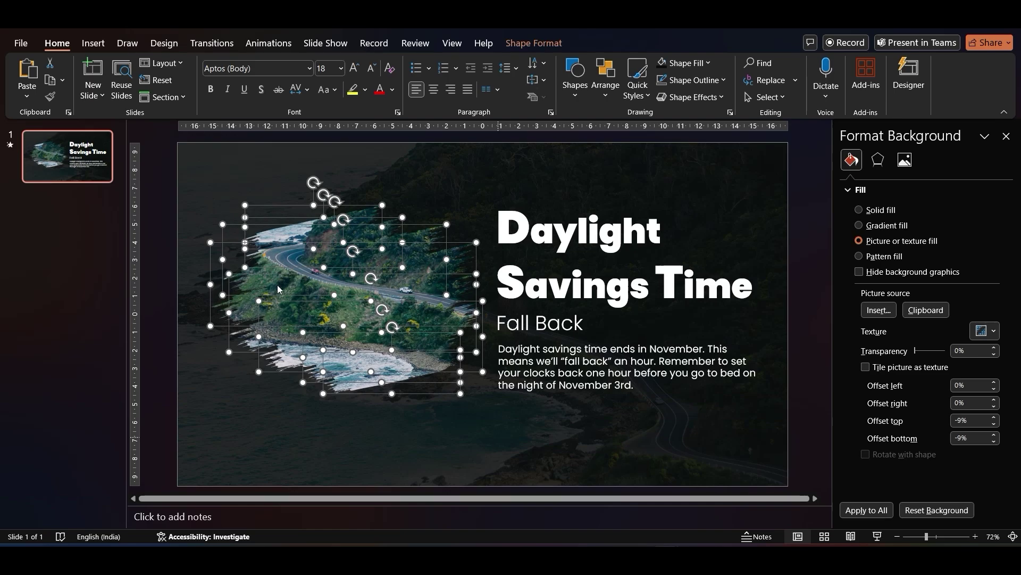
left_click_drag(375, 243, 342, 244)
left_click(169, 206)
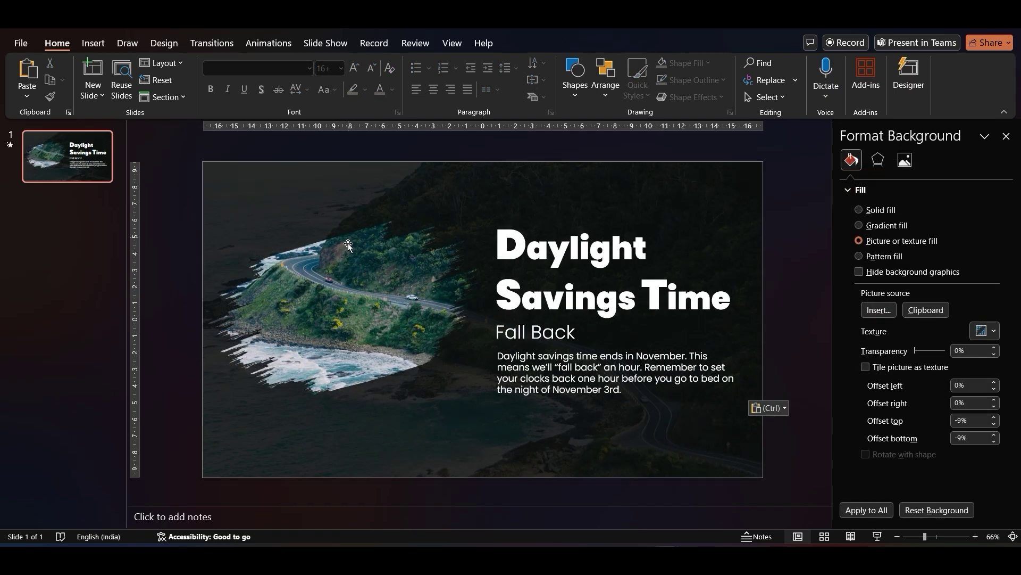
Apply a Wipe entrance animation to the upper brush stroke, with its direction set to From Left
left_click(348, 244)
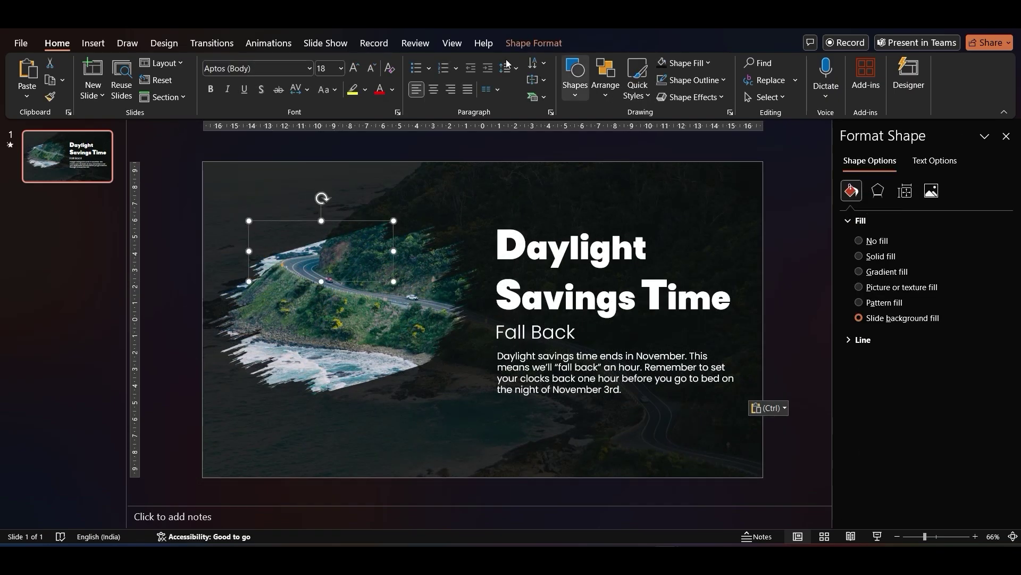
left_click(275, 46)
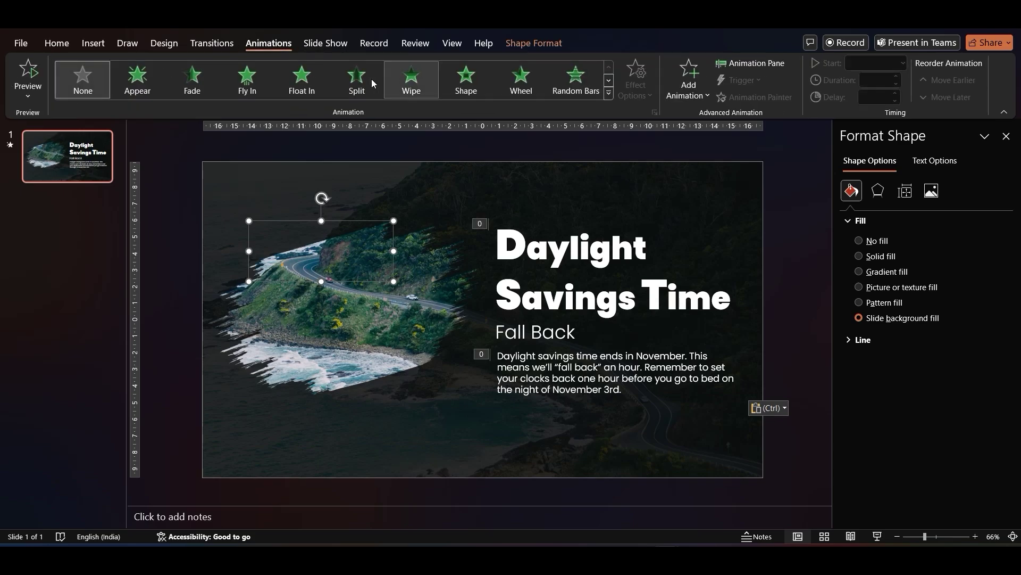
left_click(411, 78)
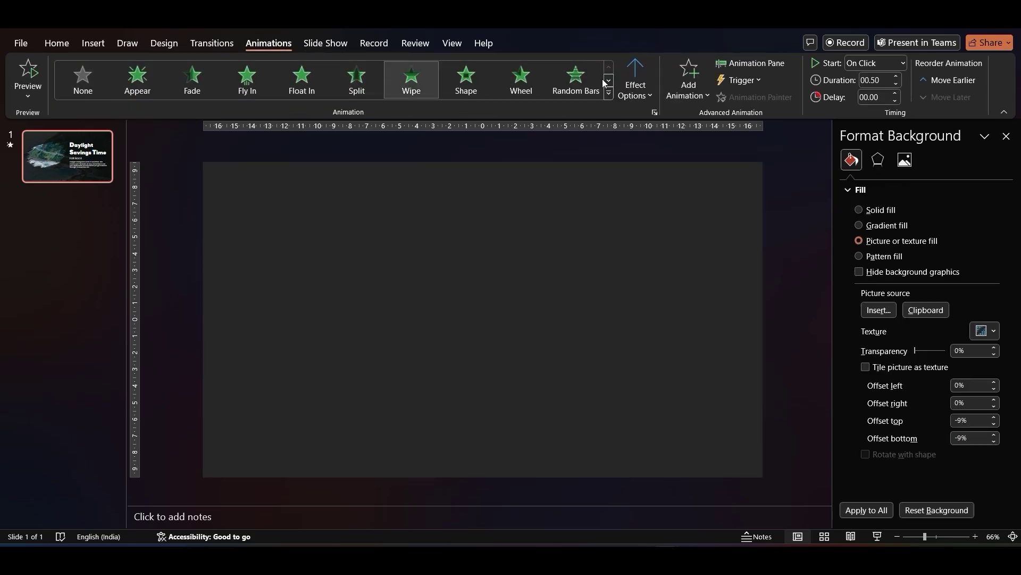
left_click(637, 87)
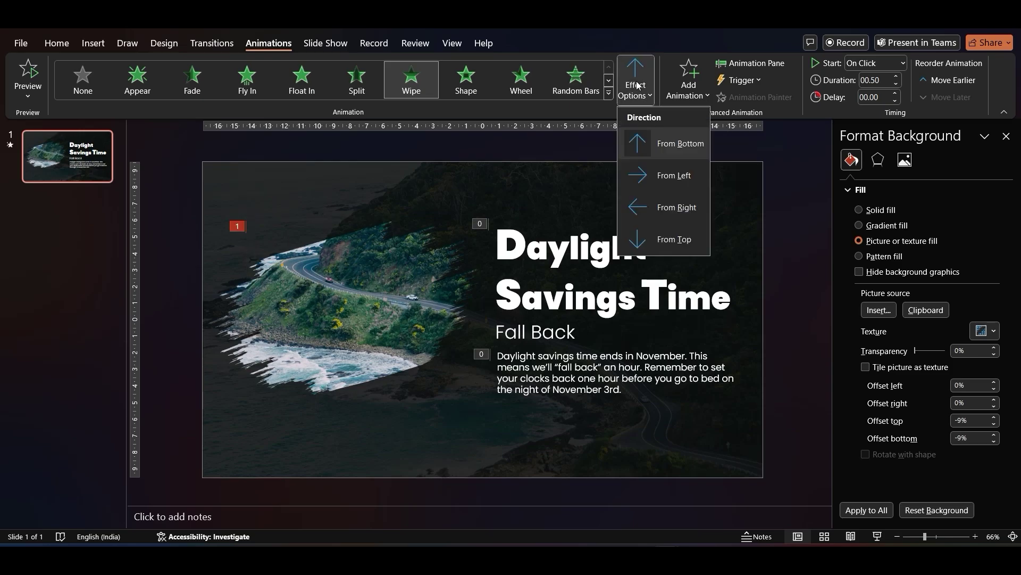
left_click(647, 169)
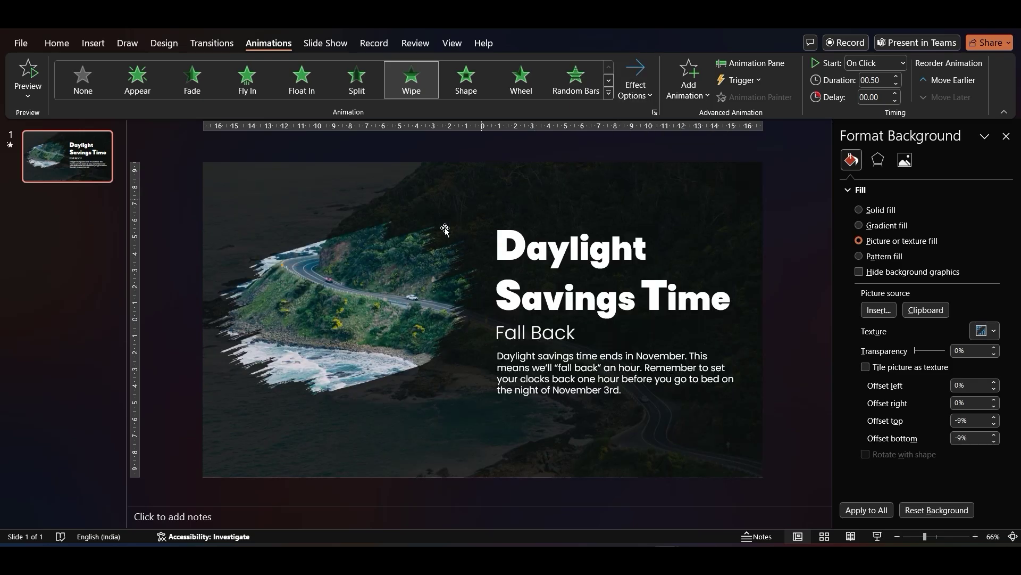
Copy the upper brush stroke's Wipe animation onto the second stroke and set its direction to From Right
left_click(414, 250)
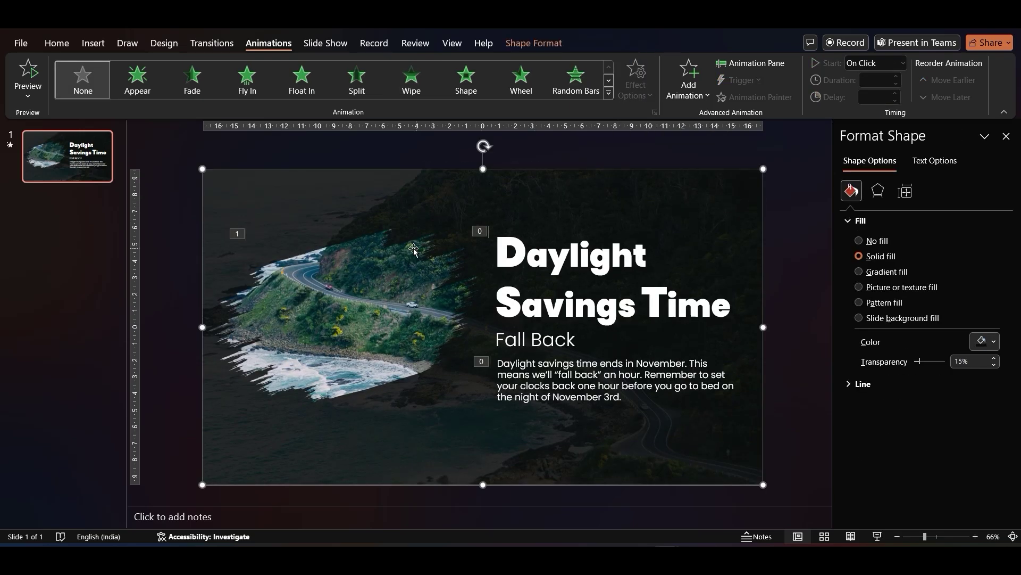
left_click(344, 248)
left_click(754, 97)
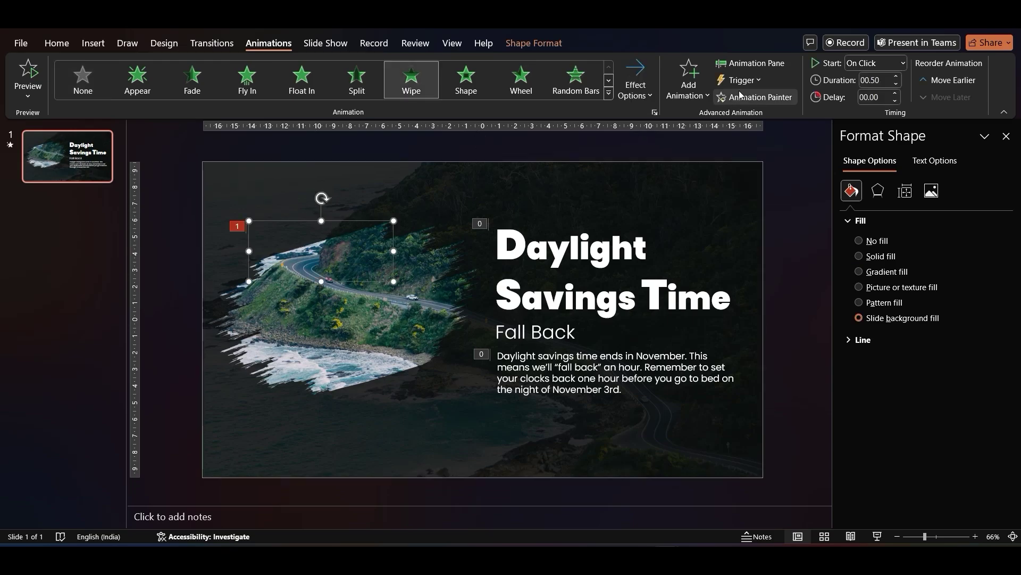
left_click(408, 244)
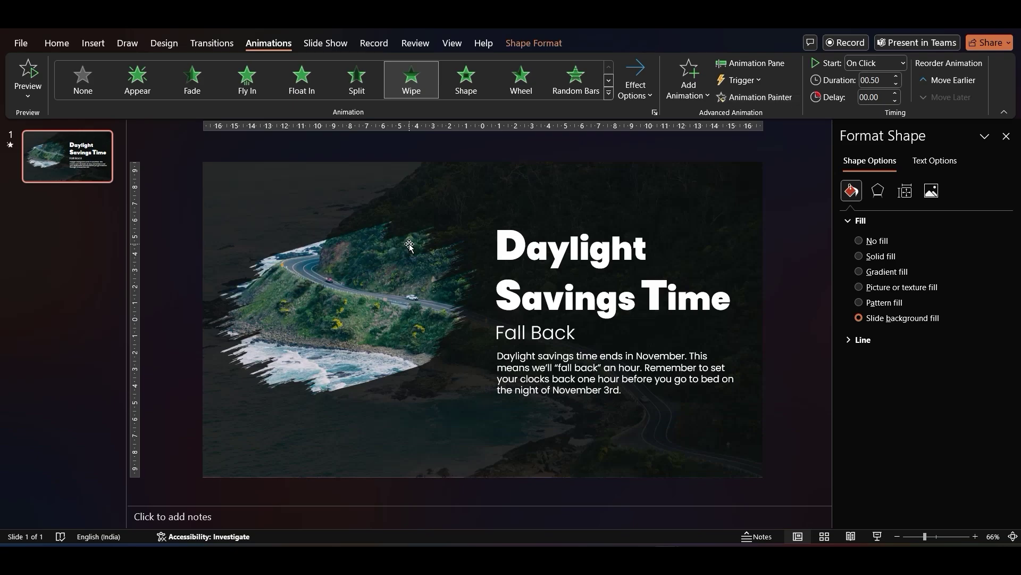
left_click(646, 73)
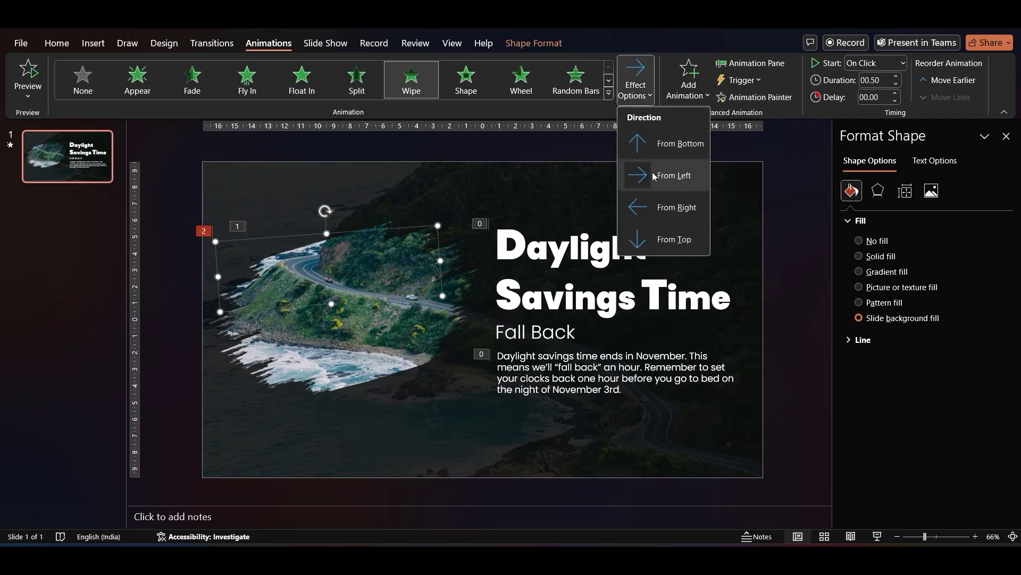
left_click(653, 204)
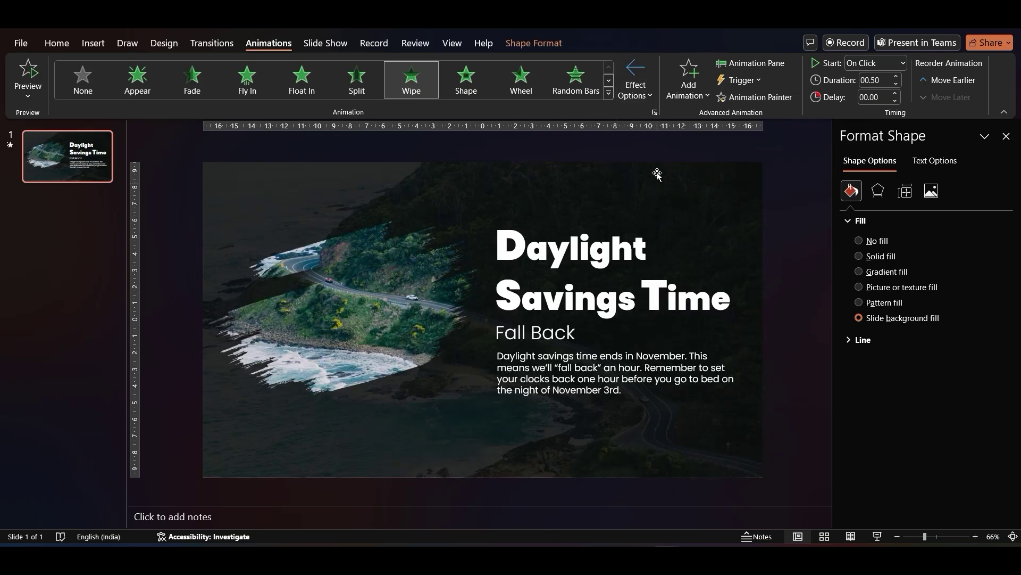
Copy the From Left Wipe animation onto the third and fourth brush strokes and set the fourth stroke's direction to From Right
left_click(755, 97)
left_click(429, 263)
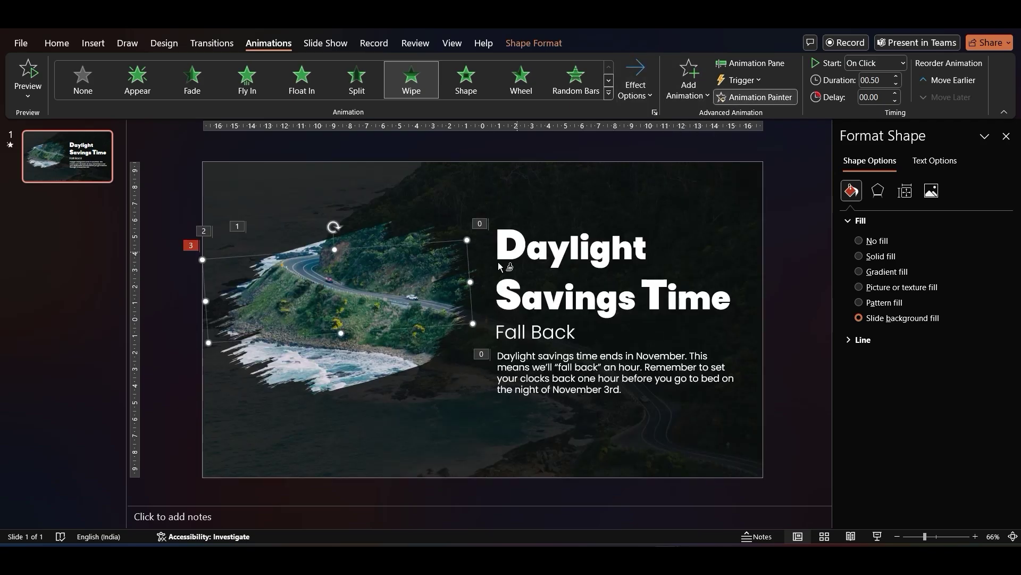
left_click(636, 82)
left_click(645, 201)
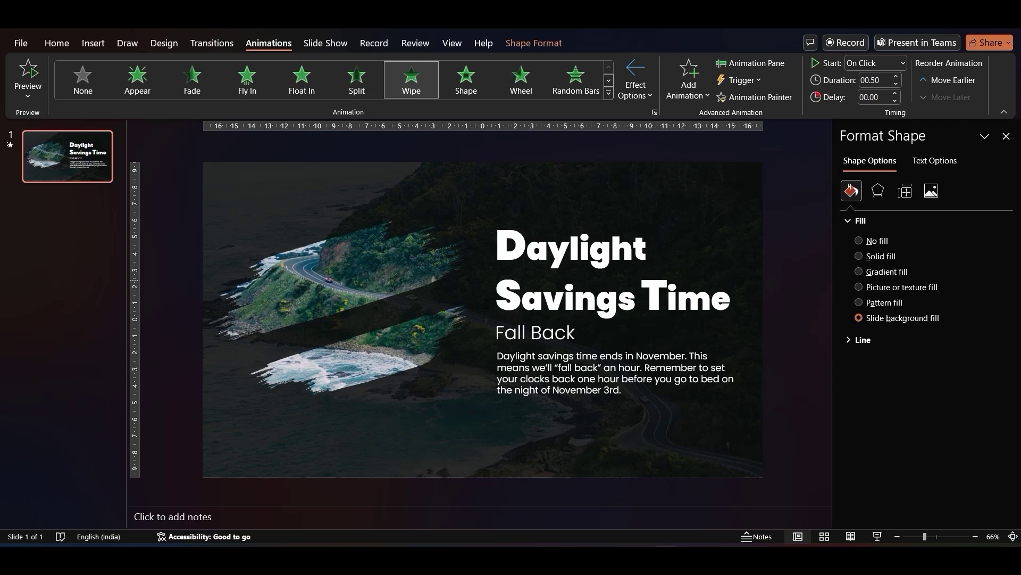
Set the fifth brush stroke's Wipe direction to From Left and the copied Wipe on the sixth stroke to From Right
left_click(642, 99)
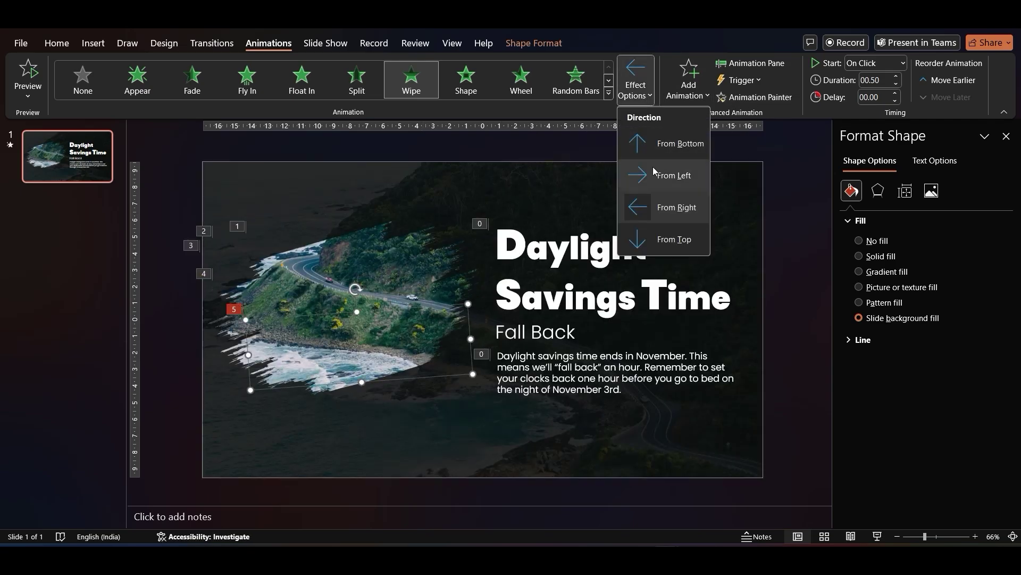
left_click(651, 175)
left_click(535, 261)
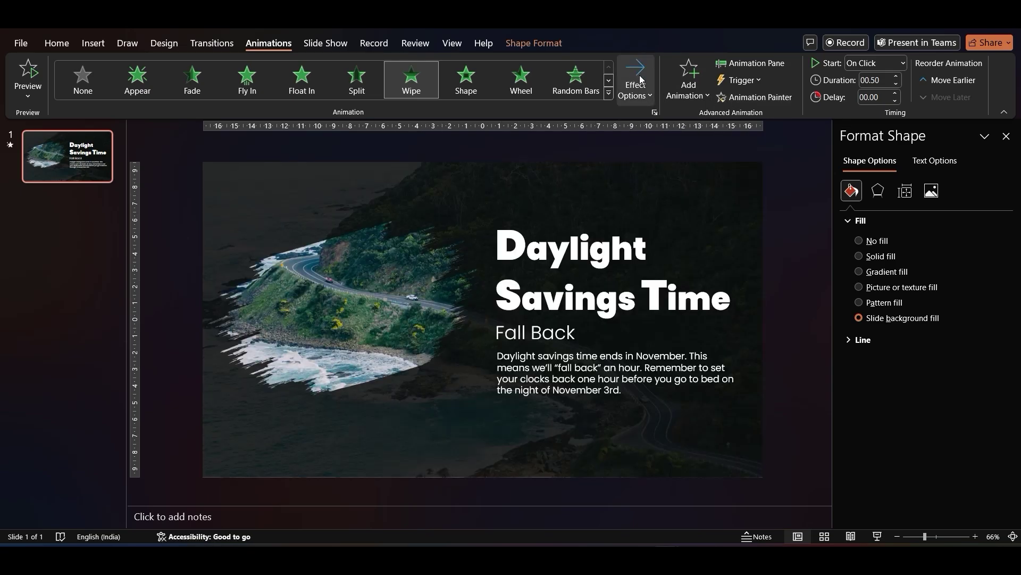
left_click(640, 80)
left_click(659, 203)
Set the brush strokes' Wipe animations to start After Previous
left_click(409, 241)
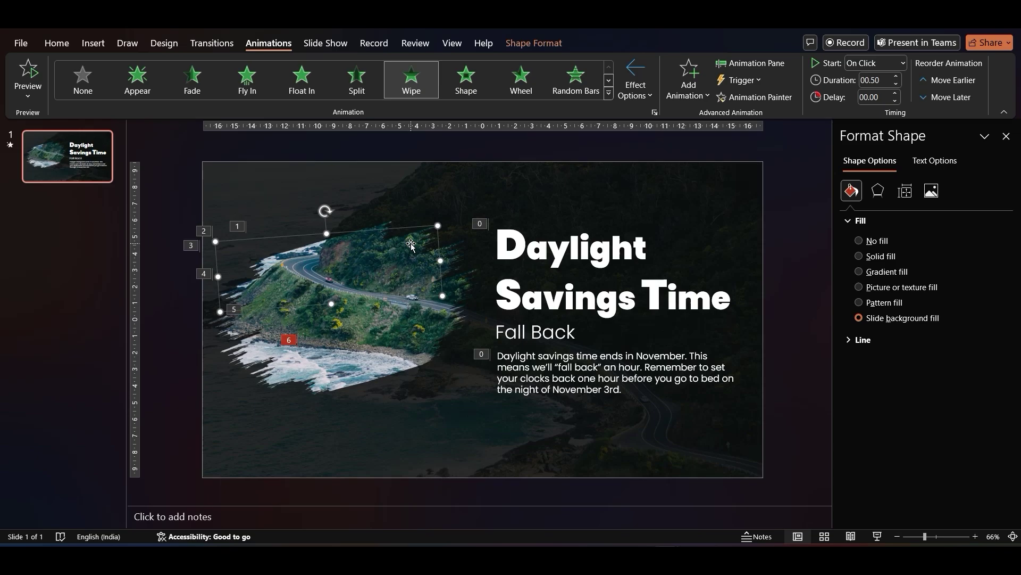
left_click(429, 268, "shift")
left_click(424, 307, "shift")
left_click(408, 330, "shift")
left_click(402, 353, "shift")
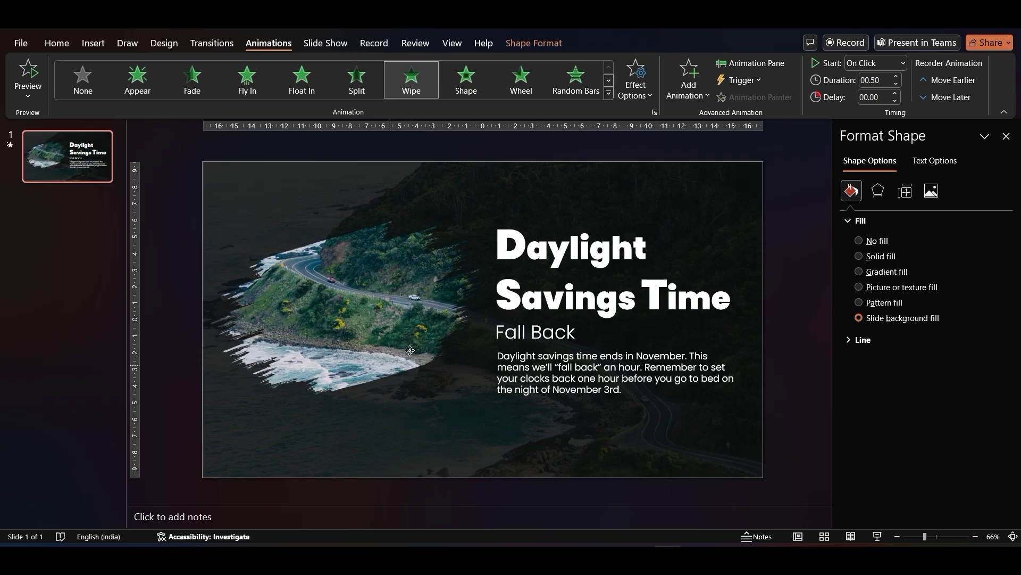
left_click(863, 65)
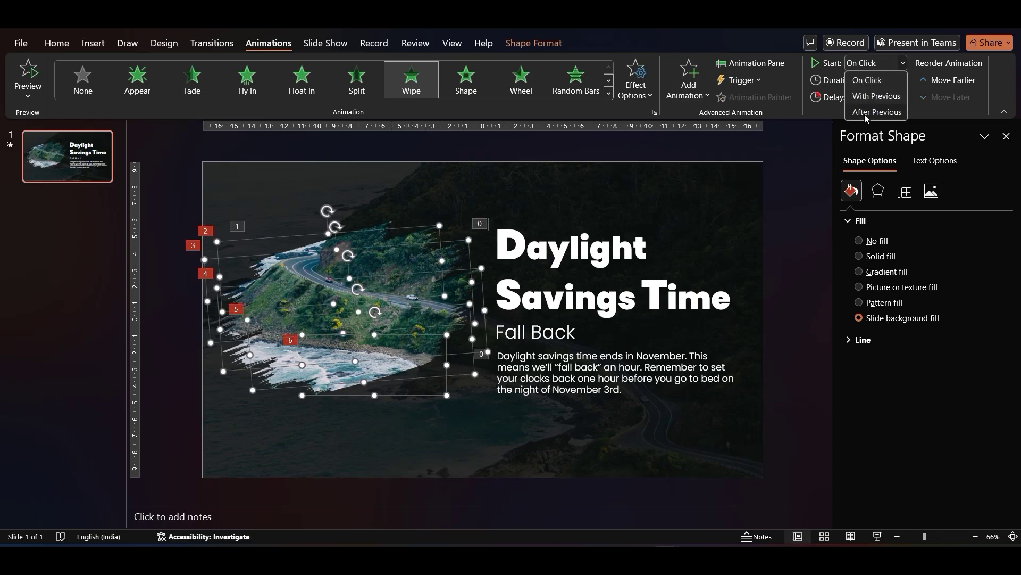
left_click(867, 113)
Replace the title and paragraph text boxes' animations with Wipe, direction From Left, starting After Previous
left_click(526, 250)
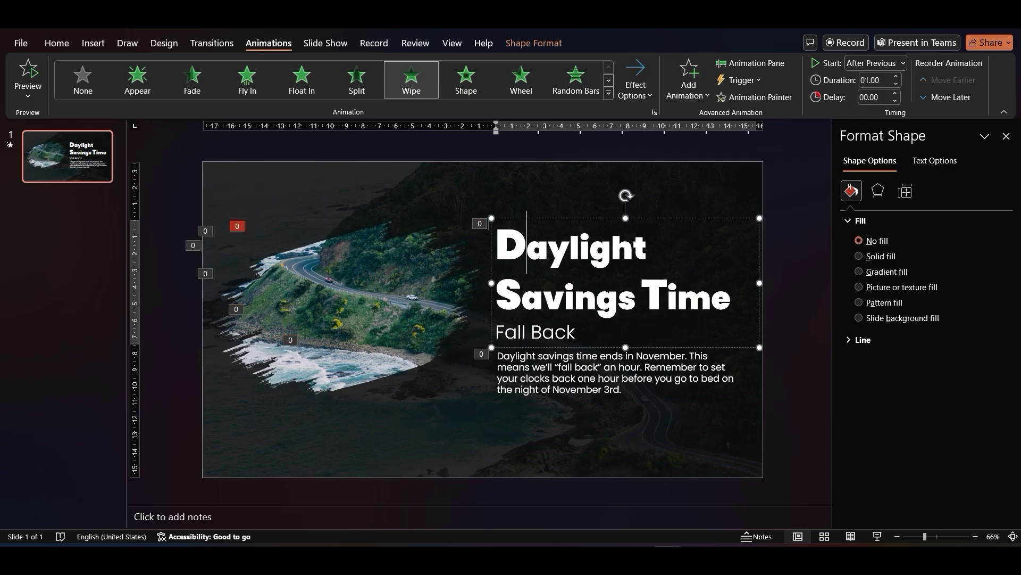
left_click(551, 371, "shift")
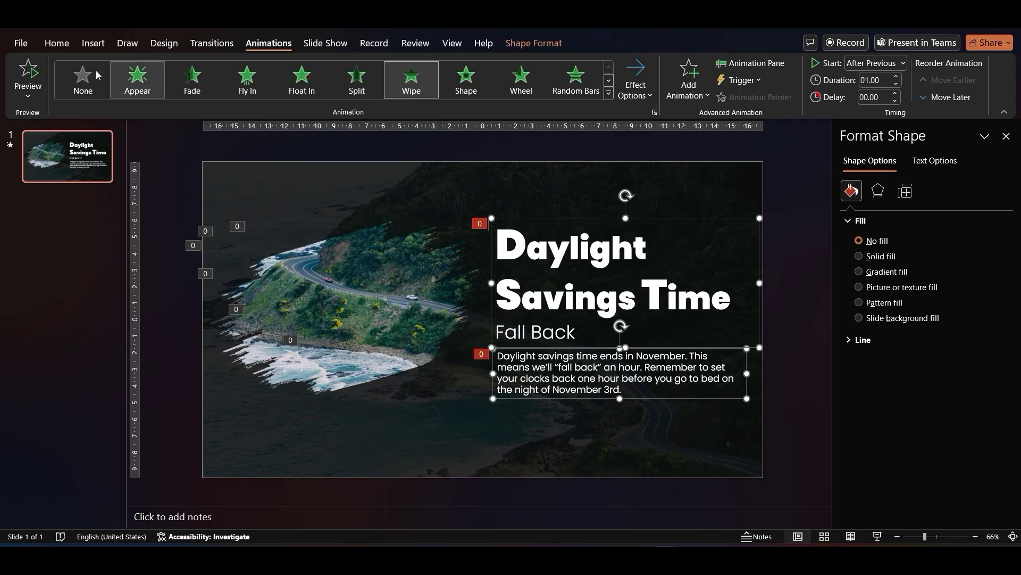
left_click(82, 80)
left_click(410, 79)
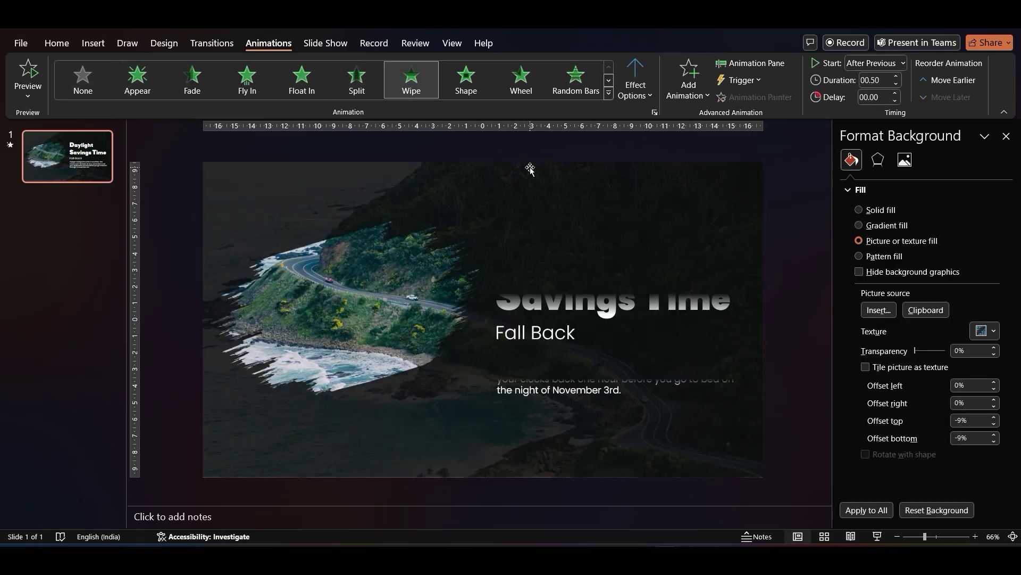
left_click(636, 82)
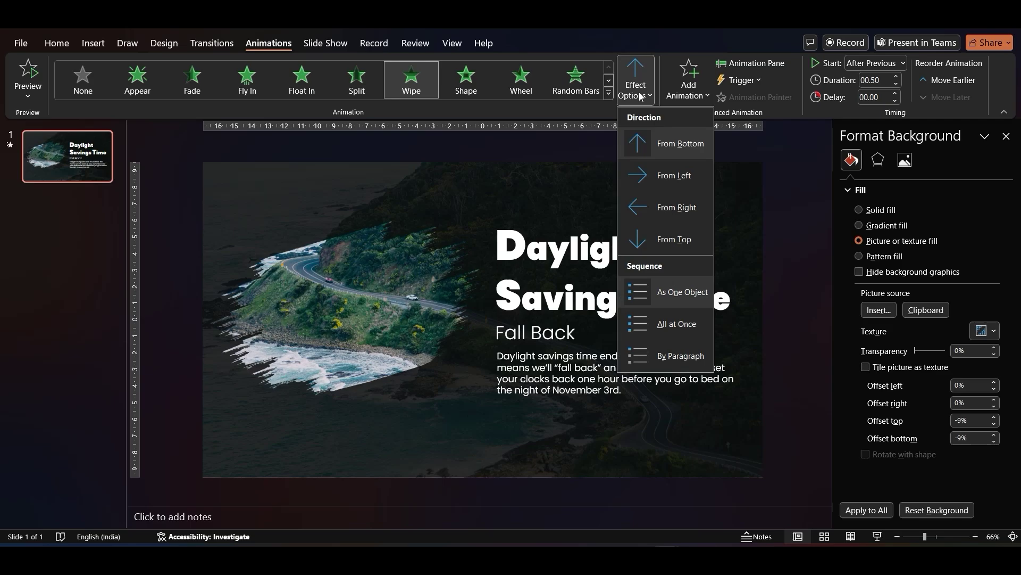
left_click(660, 185)
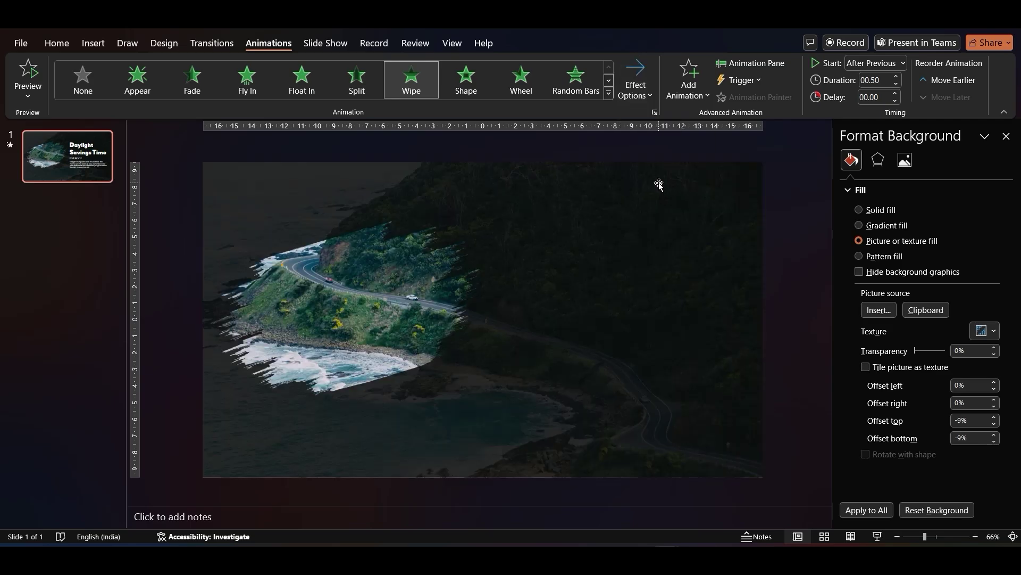
left_click(875, 63)
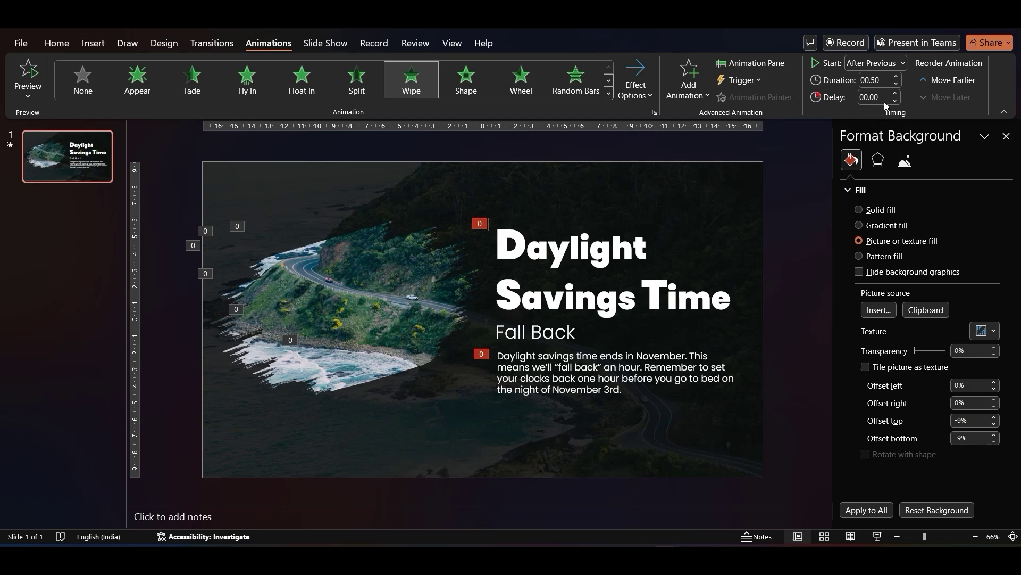
left_click(811, 183)
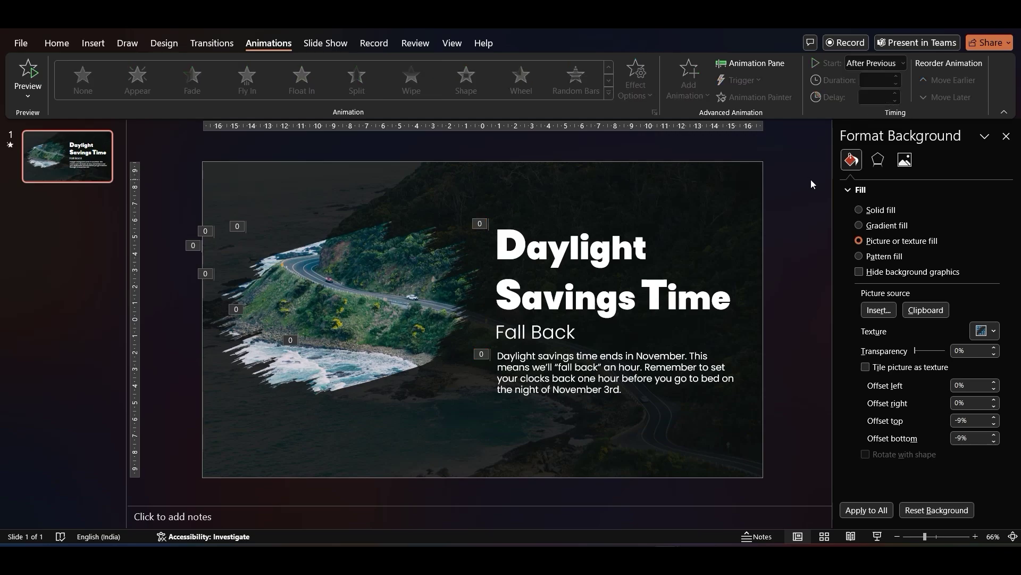
Close the background formatting settings and duplicate the finished slide
left_click(1012, 137)
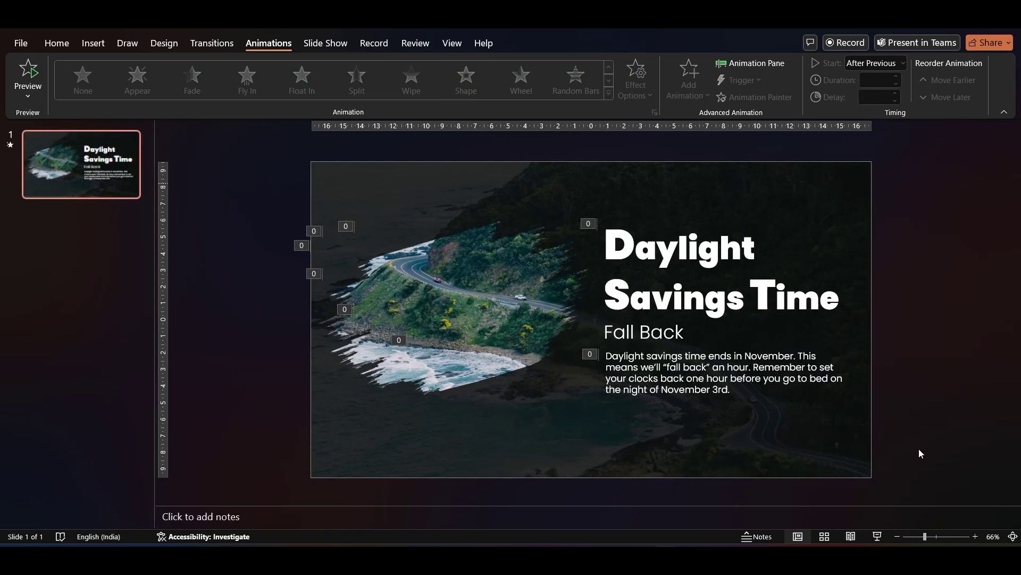
right_click(94, 174)
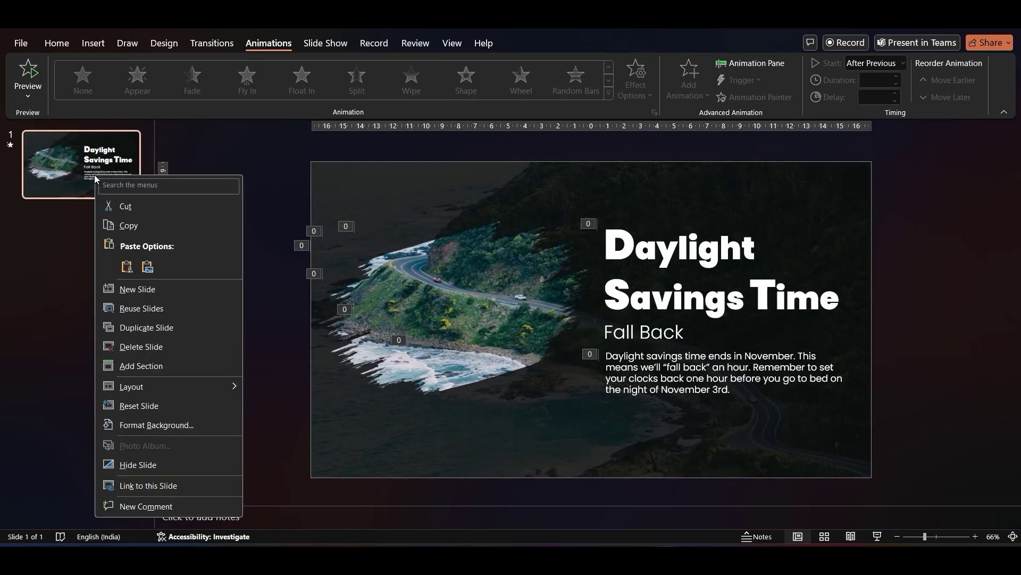
left_click(160, 330)
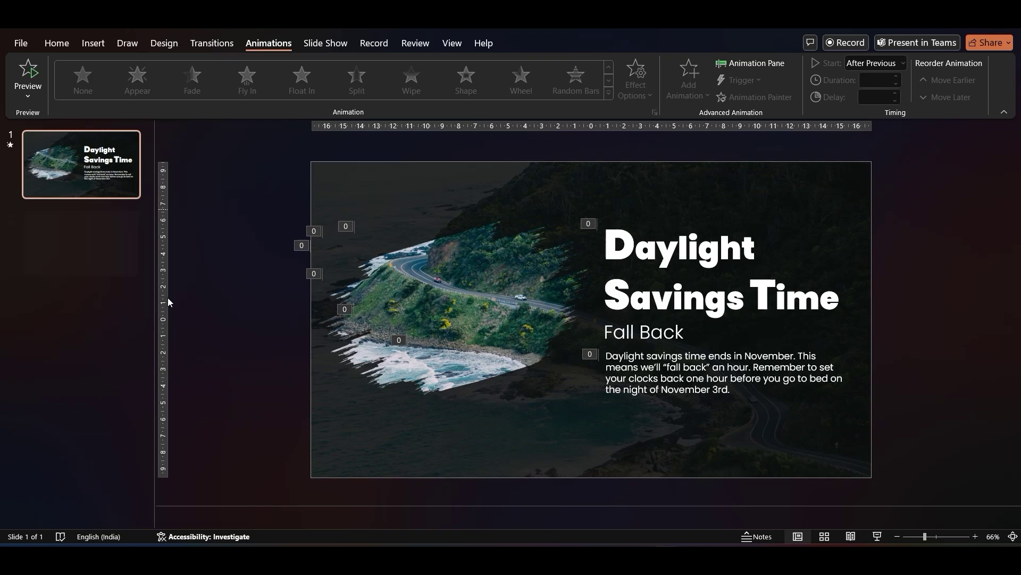
Shift the dark overlay down on slide 2 and replace the slide's background picture with the mountain lake photo from a file
left_click(488, 208)
left_click_drag(490, 202, 490, 229)
right_click(493, 173)
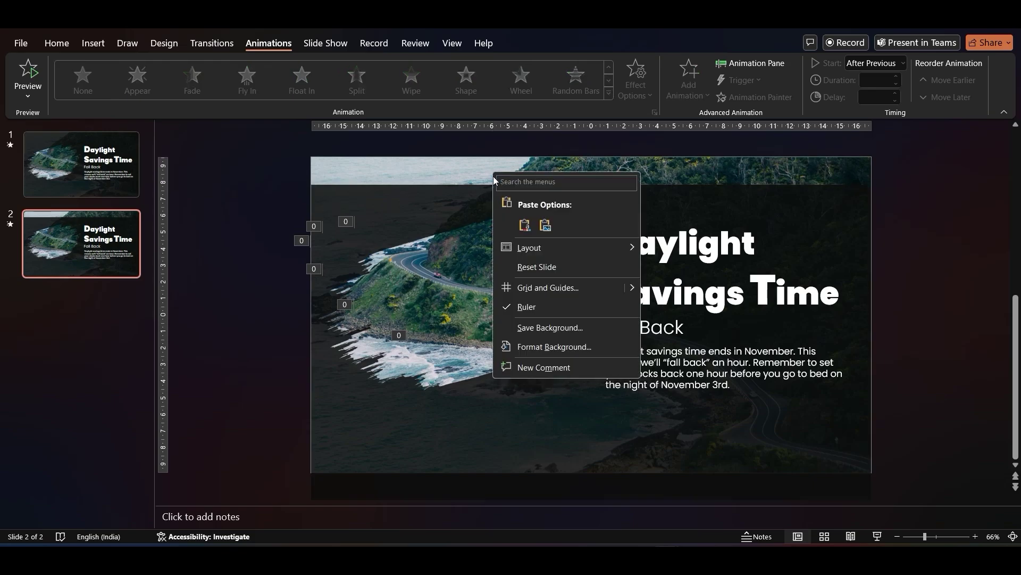
left_click(566, 346)
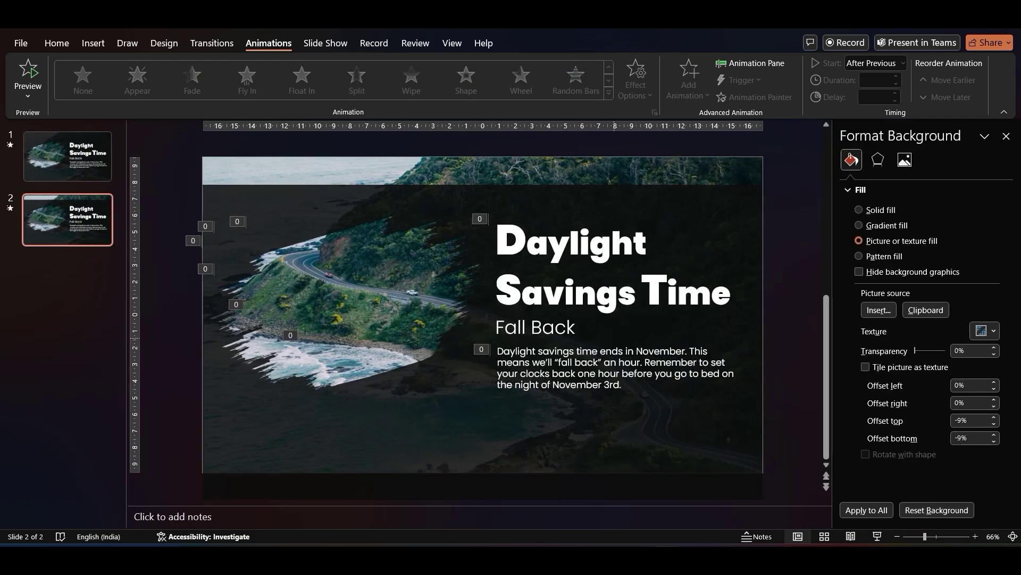
left_click(893, 313)
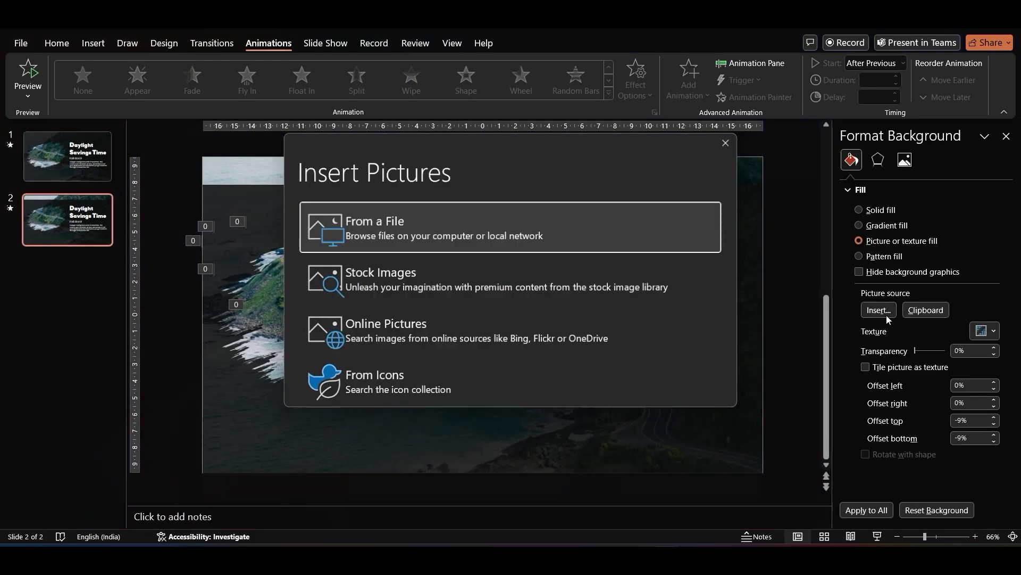
left_click(424, 229)
left_click(175, 117)
left_click(404, 295)
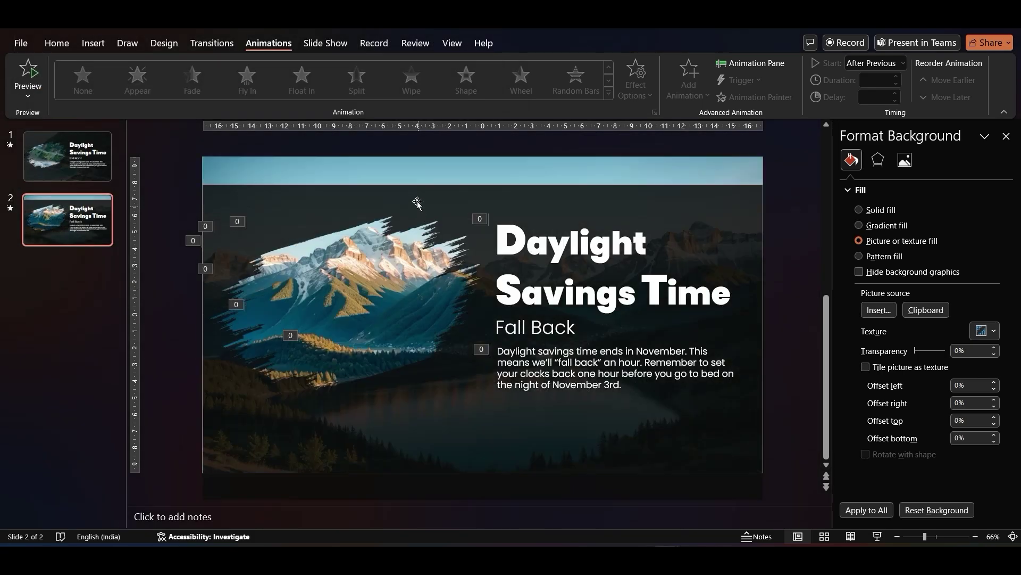
Move the dark overlay back over the full slide and start the slide show from slide 1
left_click(421, 189)
scroll(452, 378, "up", 5)
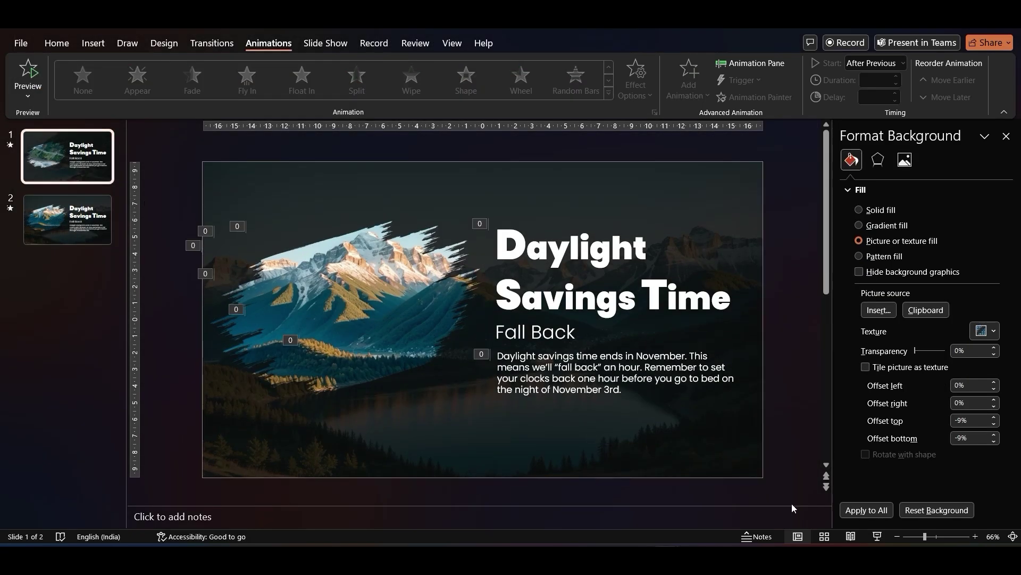
left_click(877, 537)
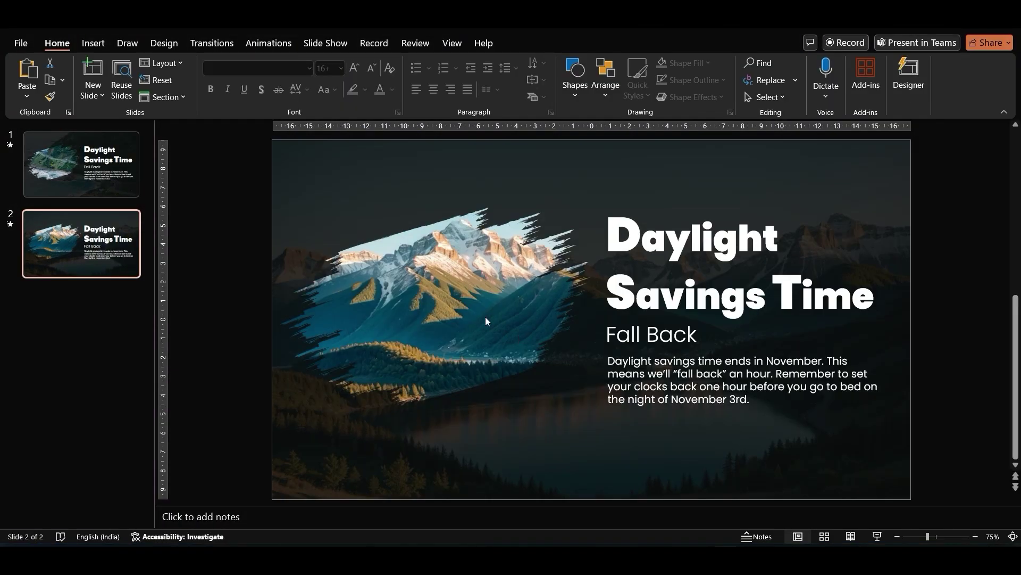
Duplicate the mountain slide and change the copy's full-slide overlay to a fully opaque white fill
right_click(85, 254)
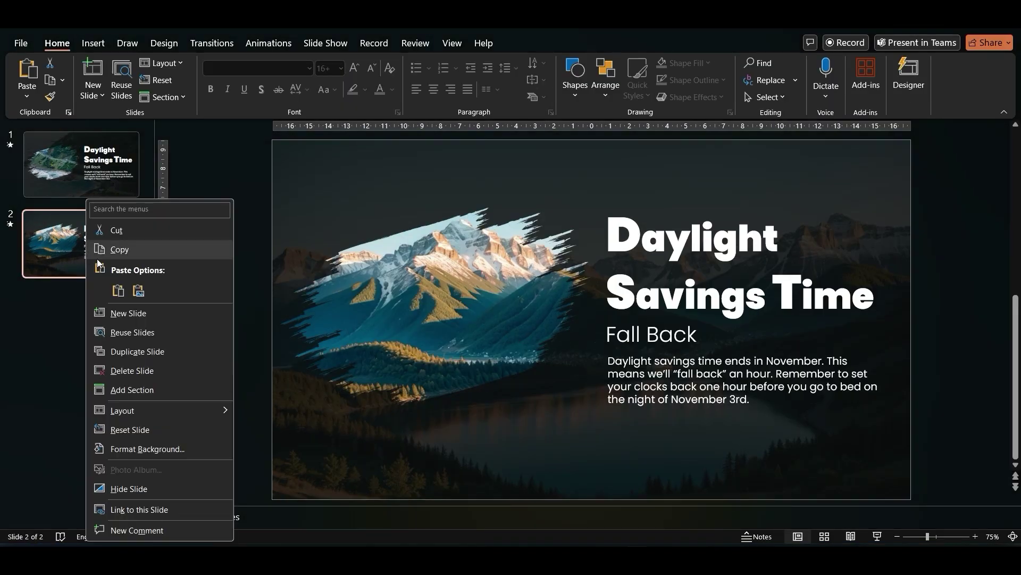
left_click(126, 351)
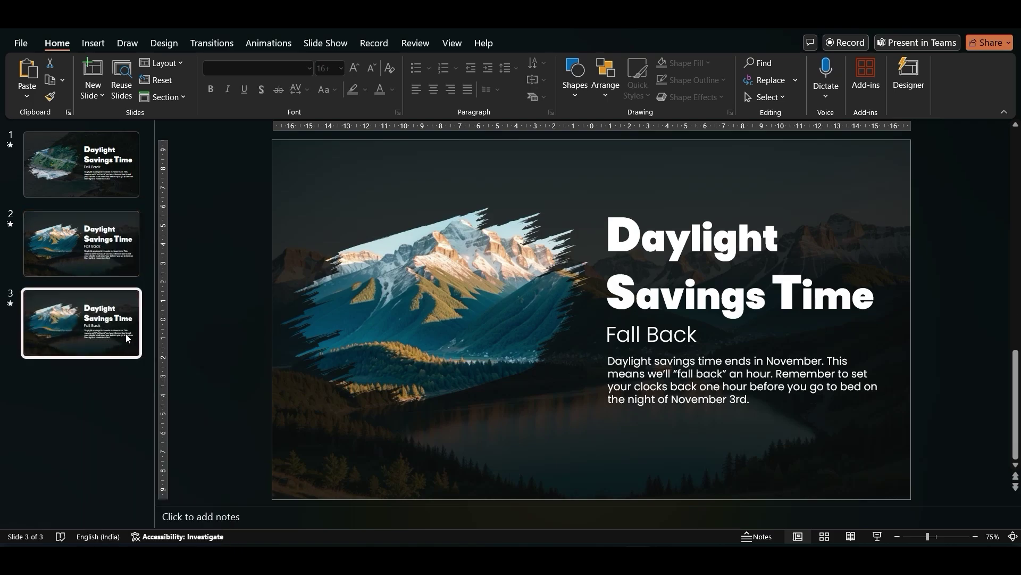
left_click(536, 413)
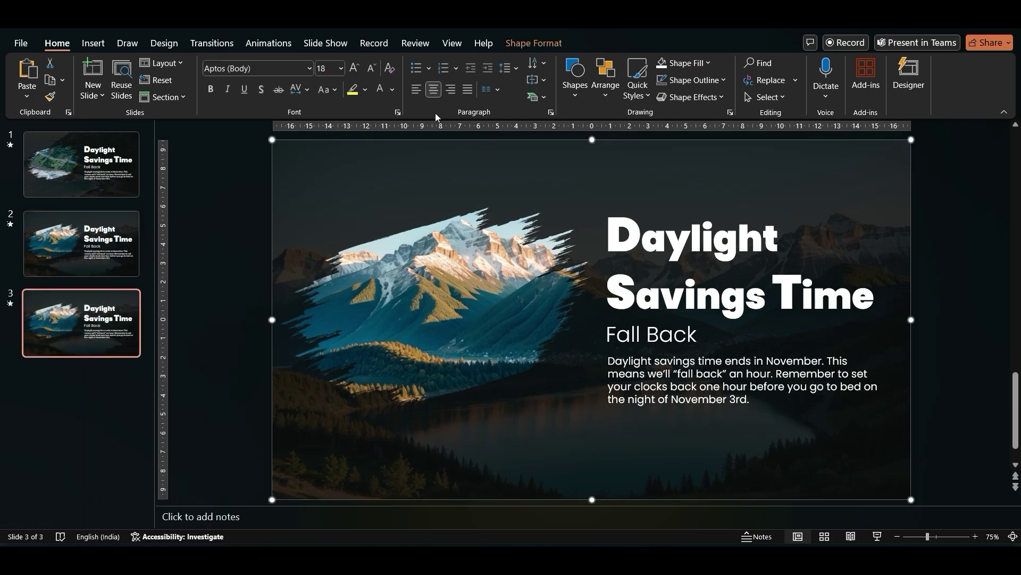
left_click(669, 71)
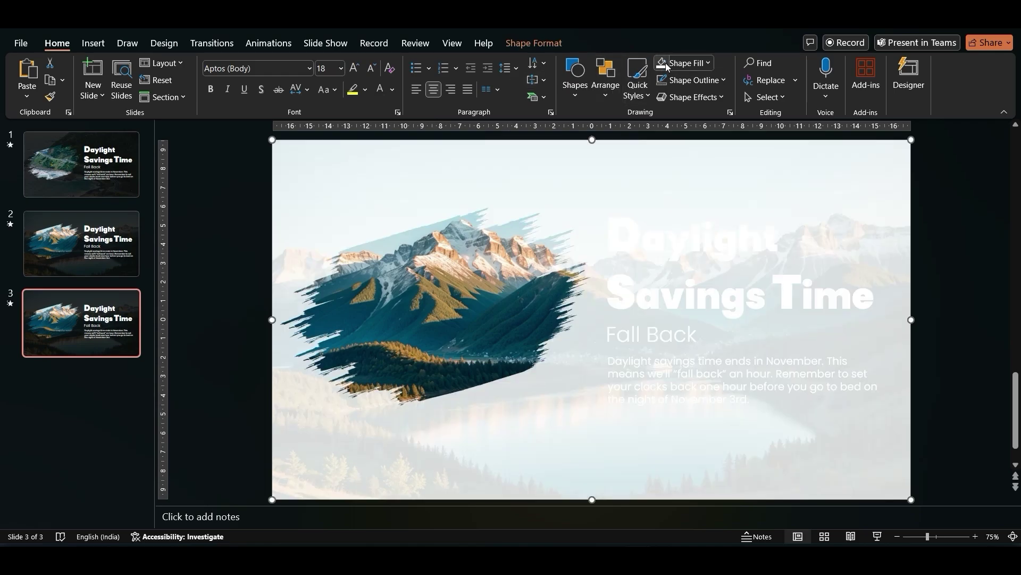
left_click(730, 113)
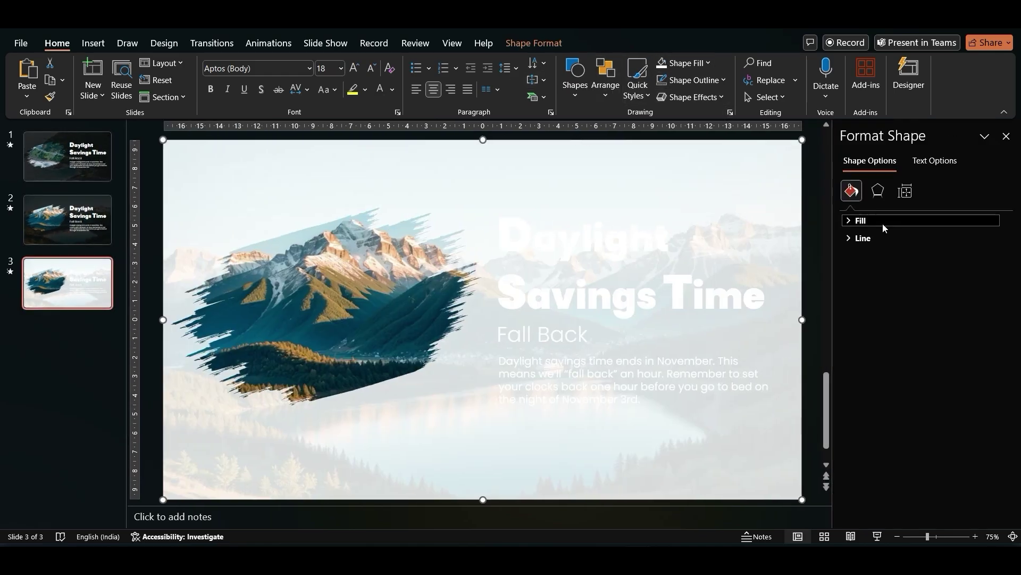
left_click(883, 222)
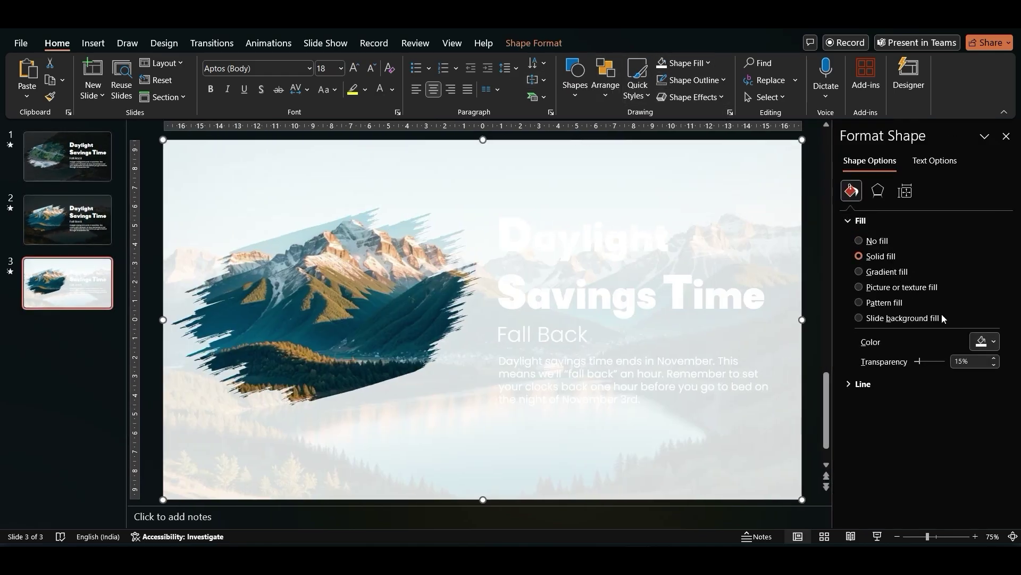
left_click(994, 365)
Change the font color of slide 3's title, subtitle and body text to a near-black shade
left_click(642, 282)
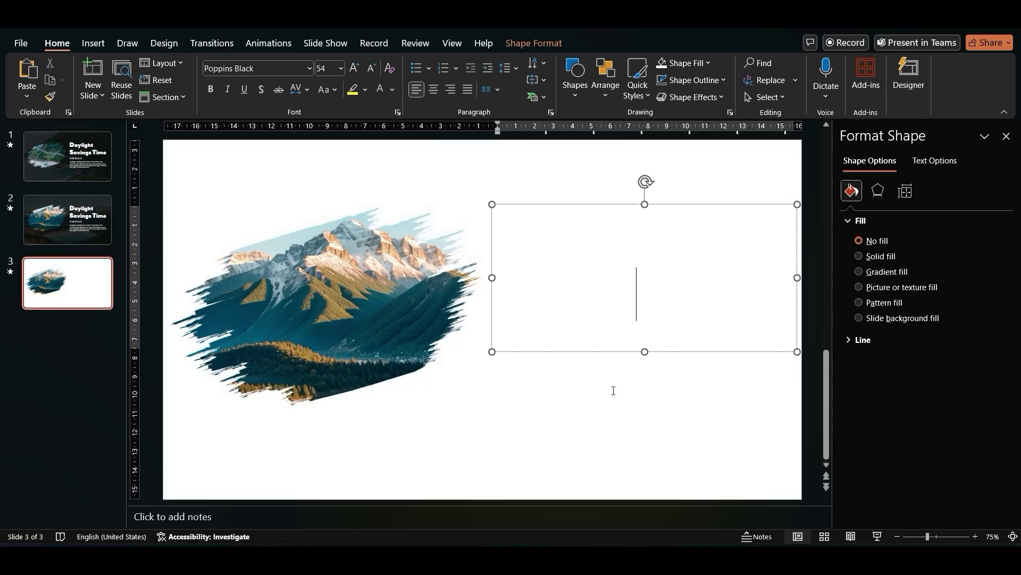
left_click(612, 419, "shift")
left_click(582, 419, "shift")
left_click(574, 371, "shift")
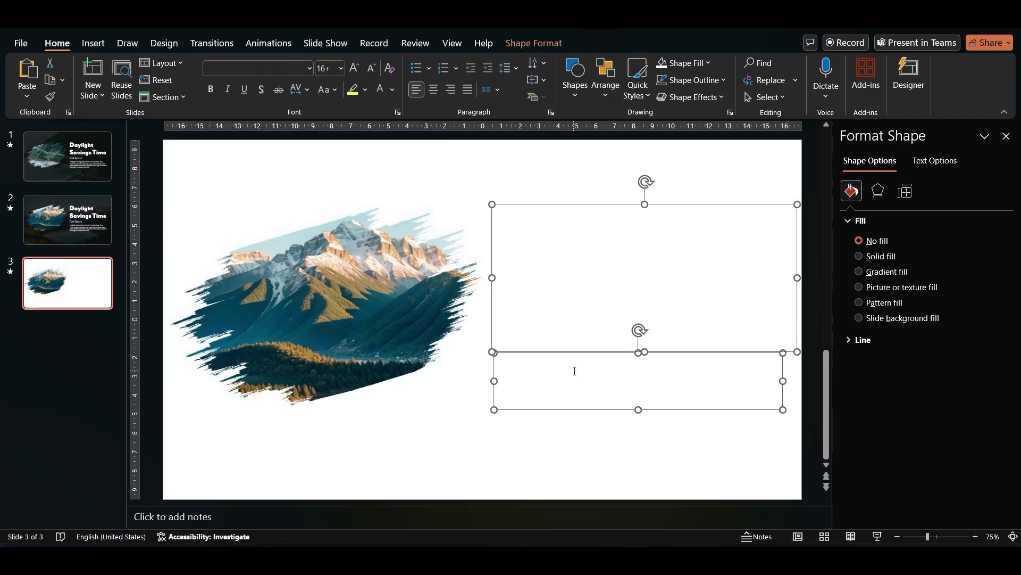
left_click(377, 93)
left_click(514, 175)
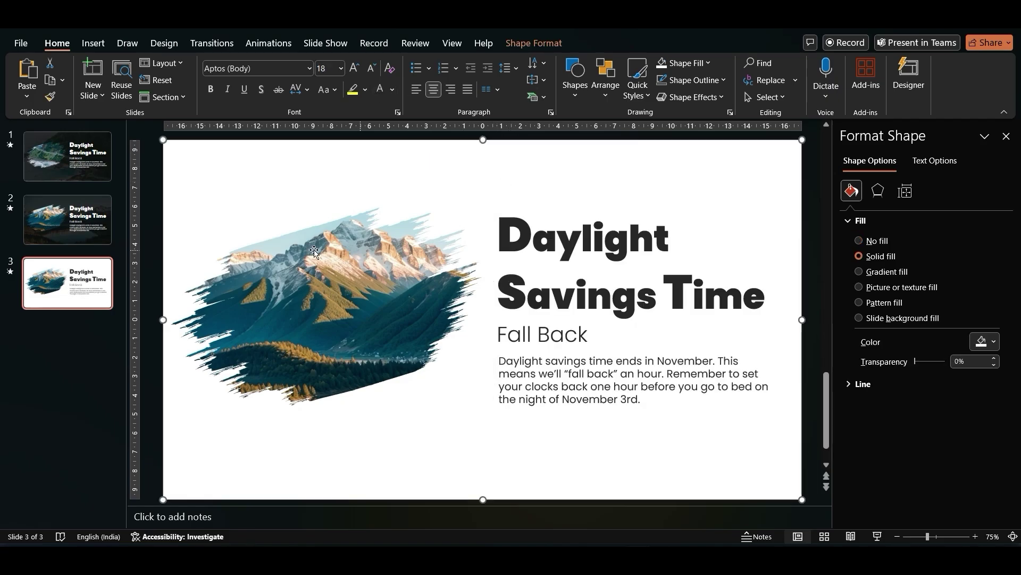
Shift slide 3's white overlay down and replace the background picture with the turquoise beach photo from the Travelling Image folder
left_click_drag(375, 162, 371, 205)
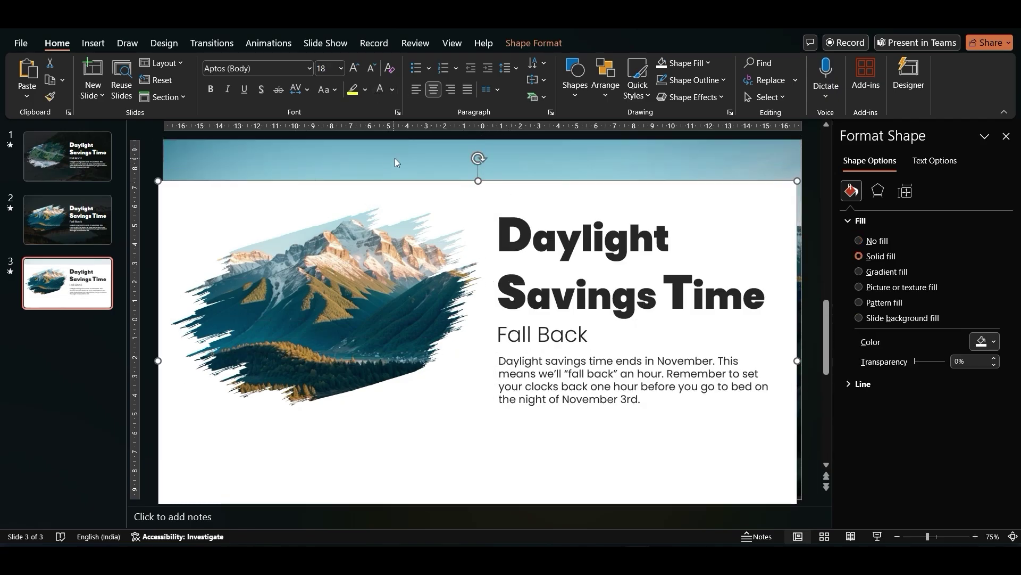
left_click(395, 158)
right_click(394, 158)
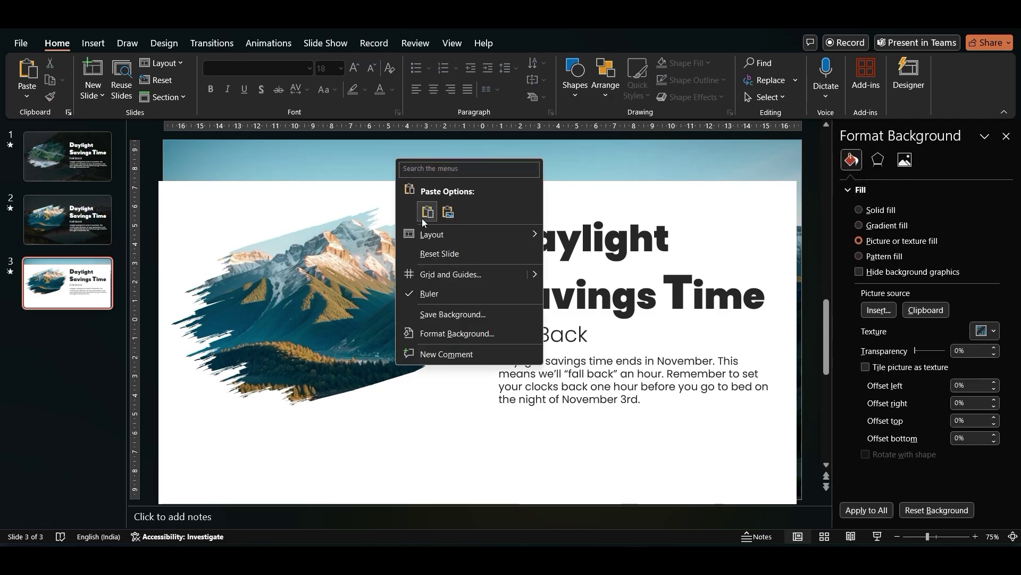
left_click(456, 331)
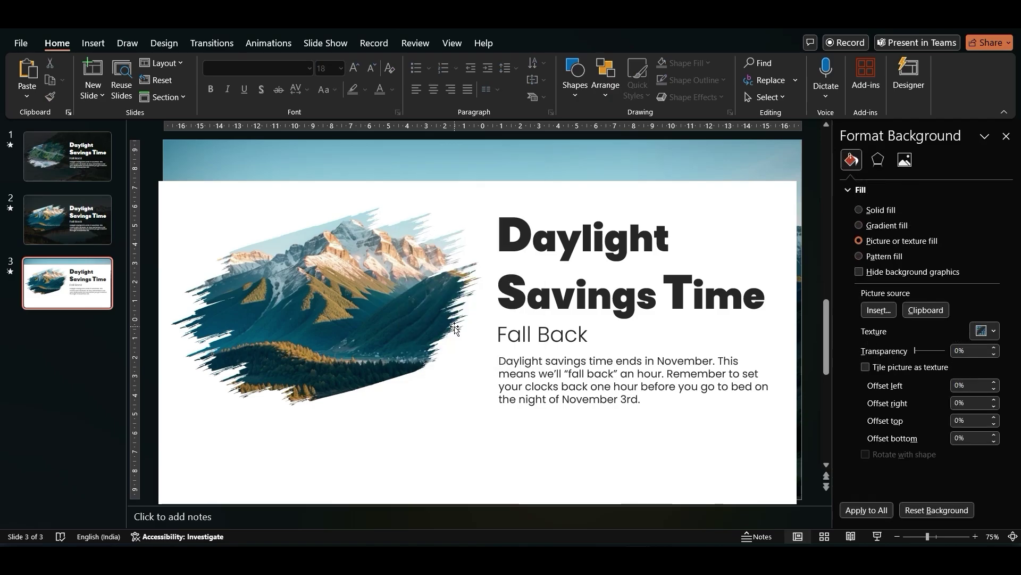
left_click(879, 309)
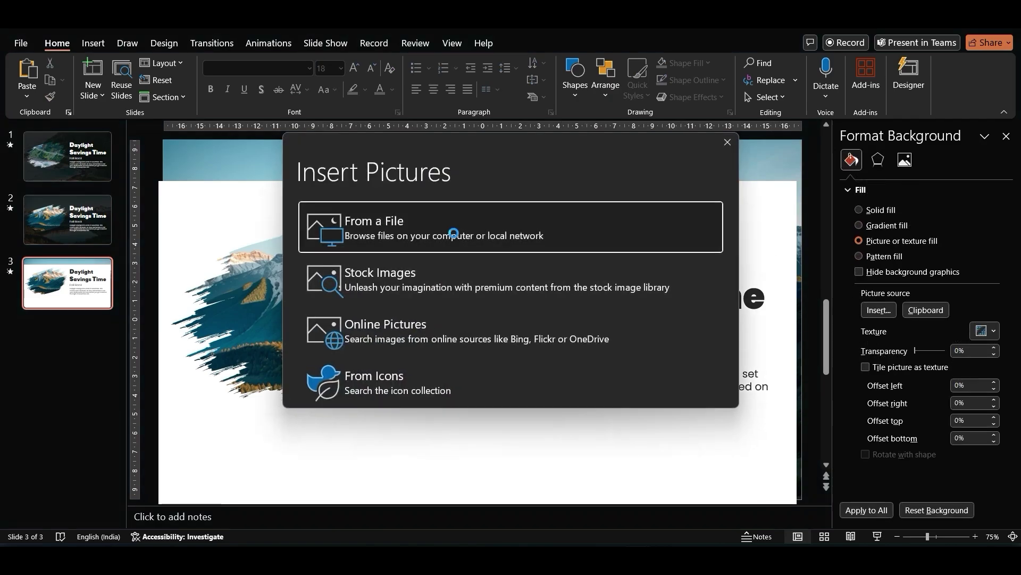
left_click(327, 238)
left_click(453, 128)
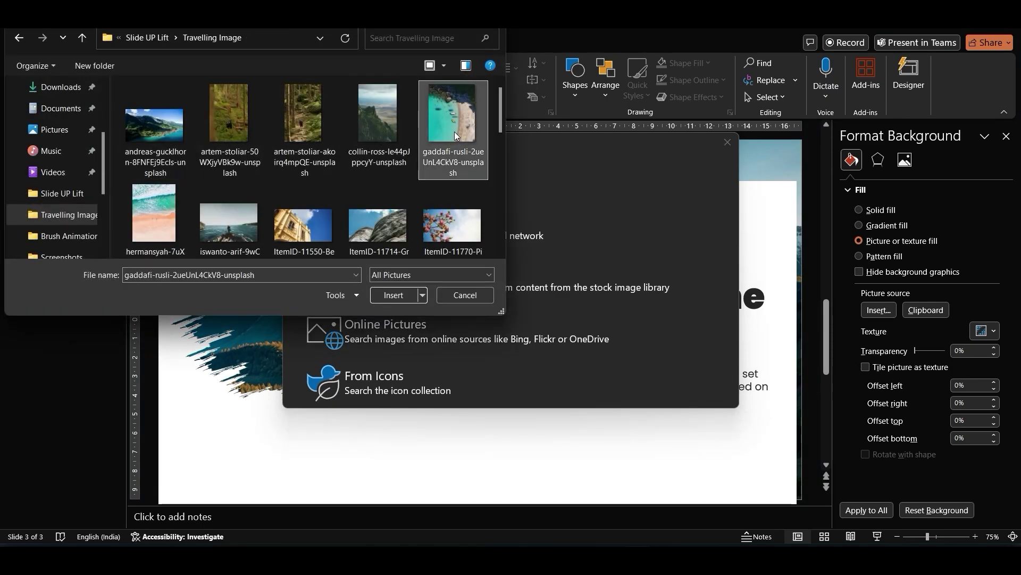
left_click(407, 294)
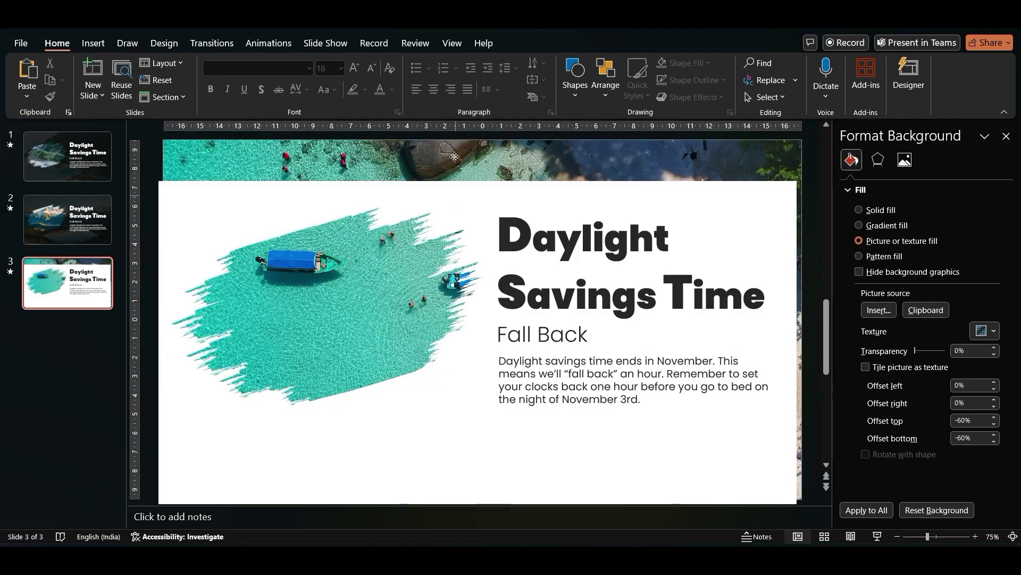
Move the white overlay back to cover slide 3 exactly and start the slide show from this slide
left_click(454, 156)
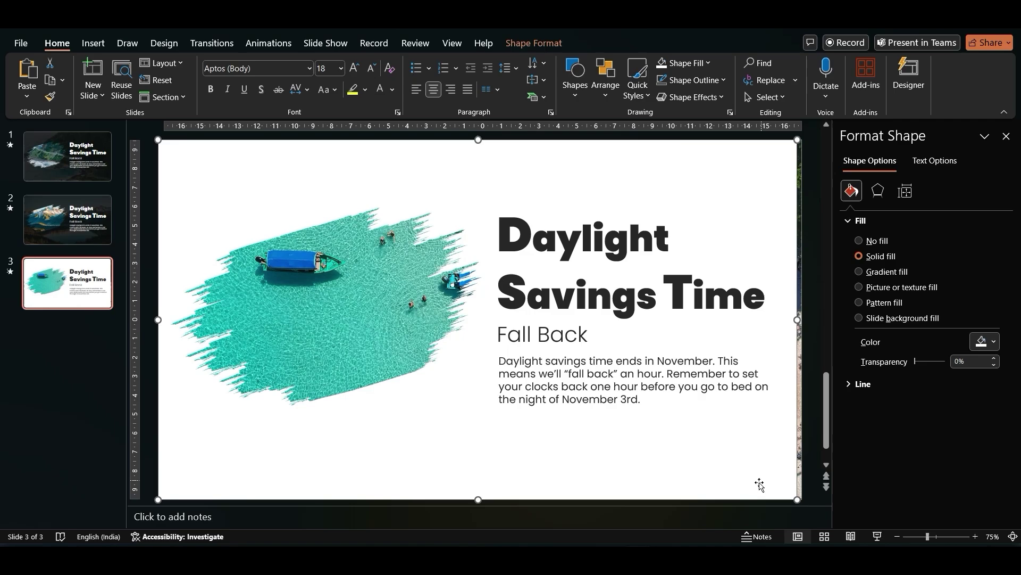
key("ctrl+Right")
key("ctrl+Right")
key("ctrl+Right")
key("ctrl+Right")
key("ctrl+Right")
key("ctrl+Right")
key("ctrl+Right")
key("ctrl+Right")
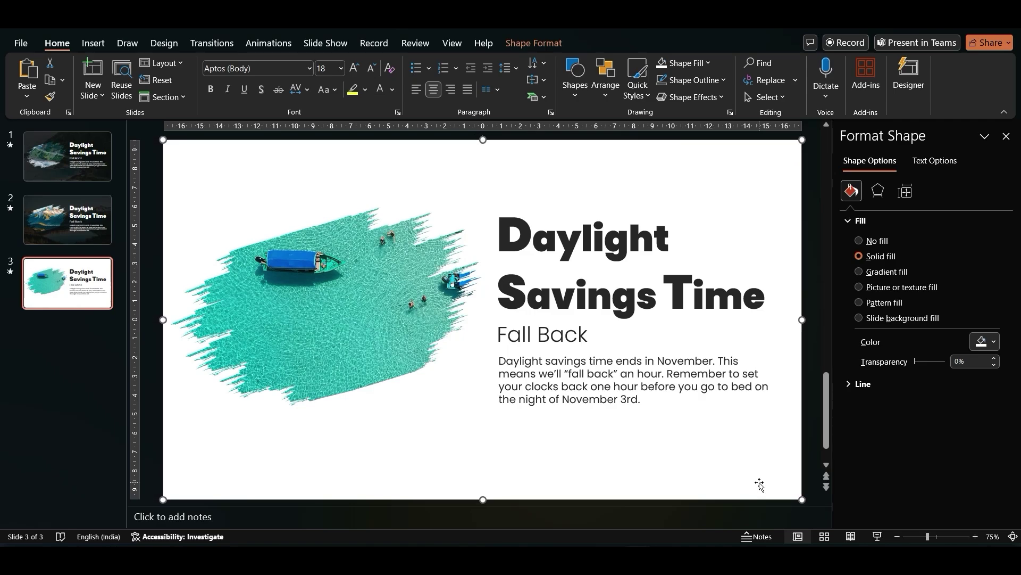
key("ctrl+Up")
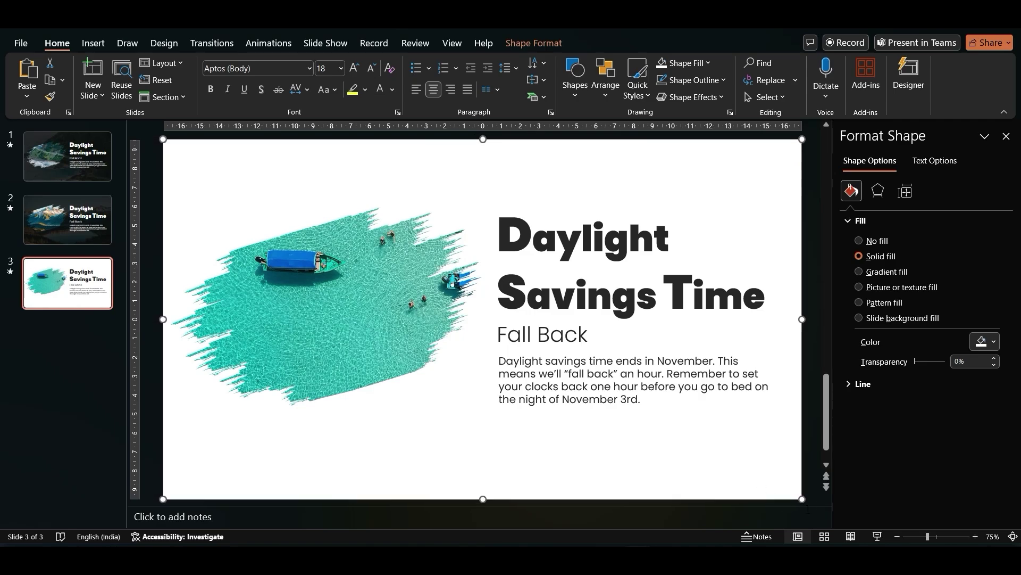
left_click(812, 401)
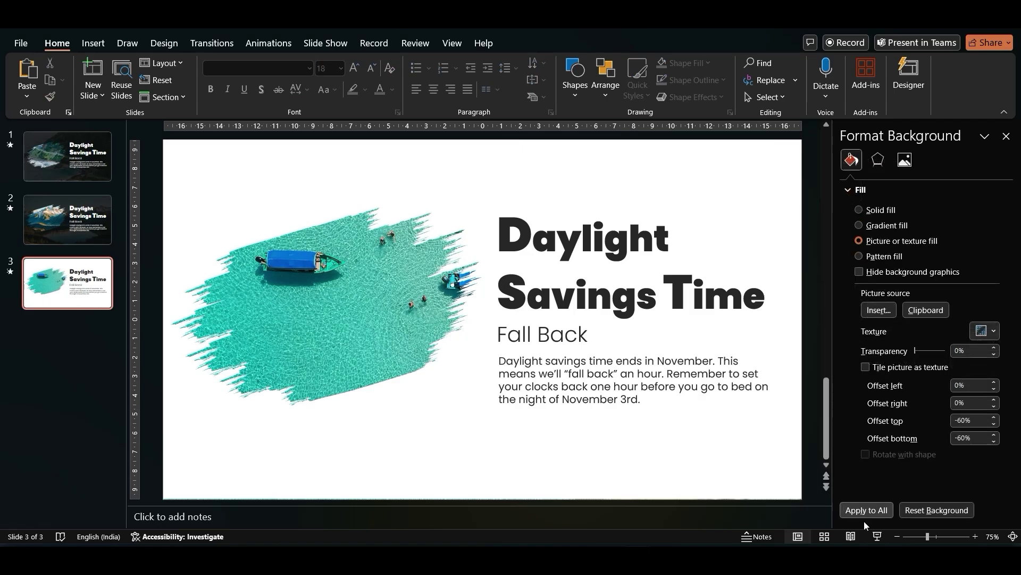
left_click(872, 534)
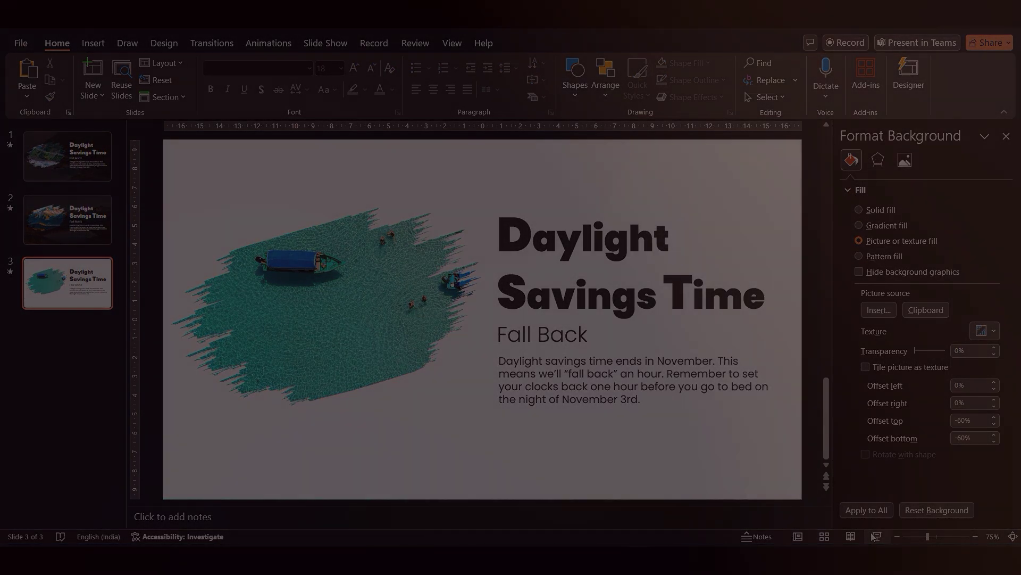